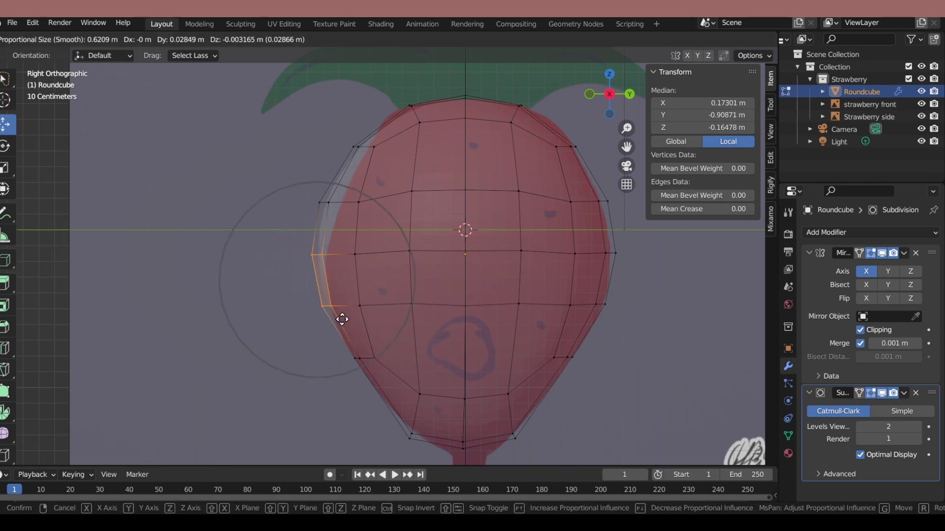
# Confirm the proportional vertex move so the body's side outline matches the side reference.
pyautogui.click(342, 319)
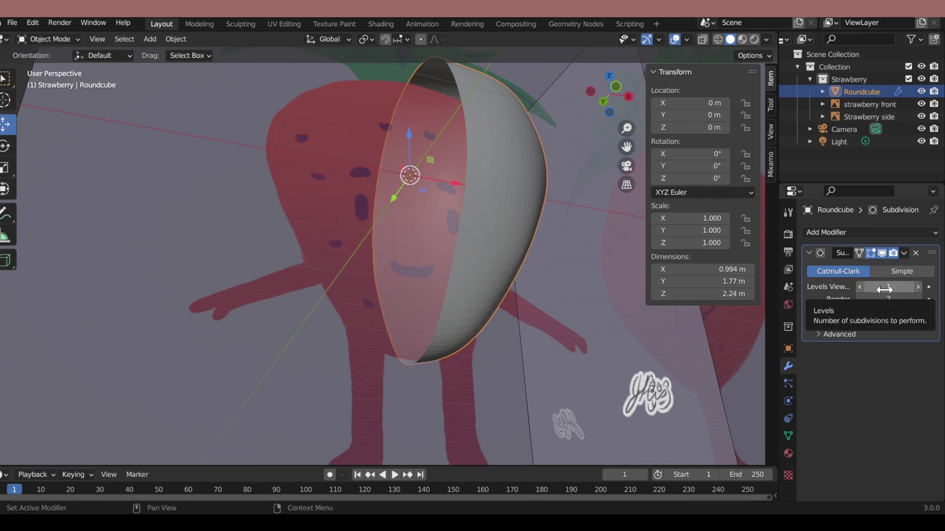
# Bring up the mode menu to begin tracing the 'better stem' leaf over the front reference.
pyautogui.hotkey('ctrl', 'Tab')
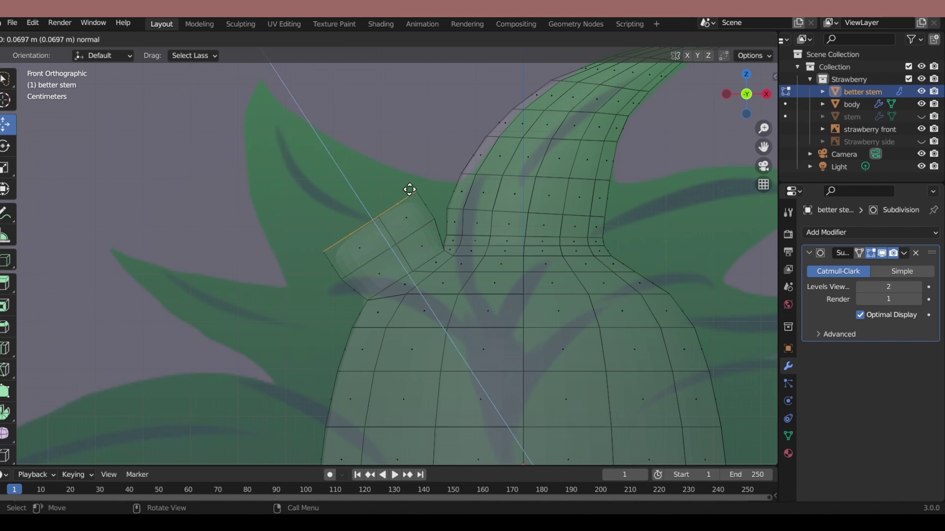
# Confirm the extruded leaf section and pan the view to frame the leaf.
pyautogui.click(423, 142)
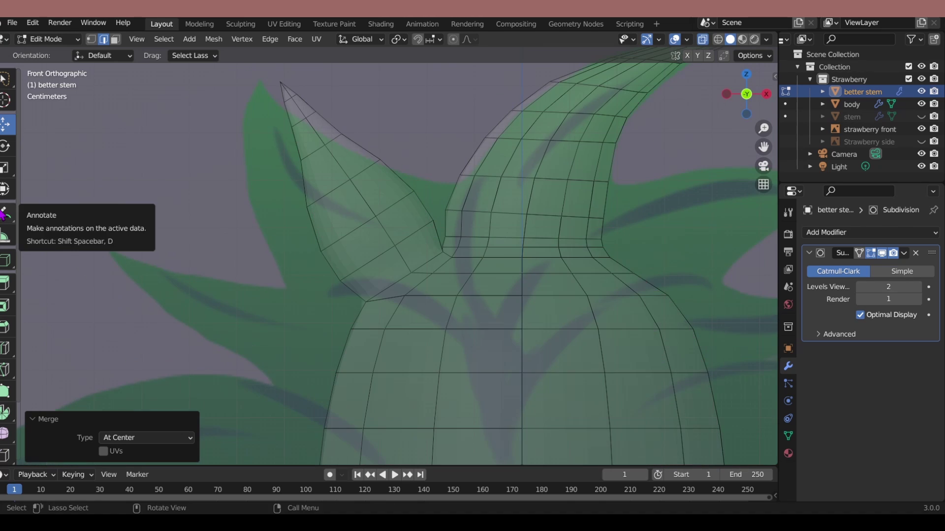
pyautogui.keyDown('shift'); pyautogui.moveTo(280, 71); pyautogui.dragTo(309, 135, button='middle'); pyautogui.keyUp('shift')
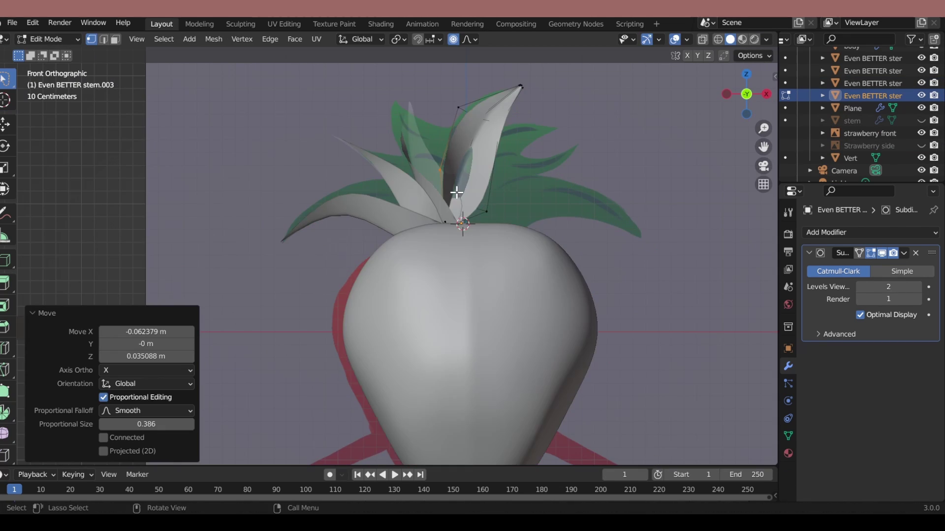
# Bend a leaf tip with a proportional move, then duplicate the leaf for another crown copy.
pyautogui.moveTo(457, 192); pyautogui.dragTo(410, 174, button='middle')
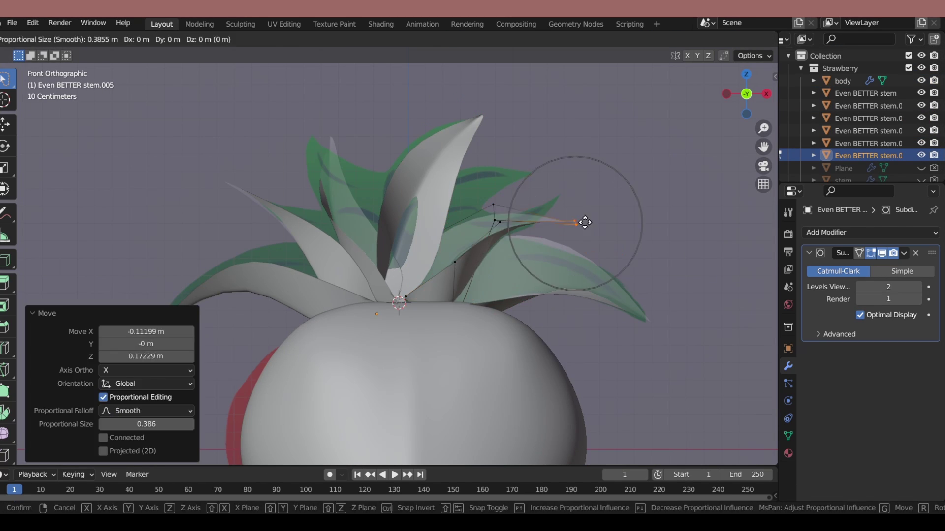
pyautogui.moveTo(562, 274); pyautogui.dragTo(591, 256, button='middle')
pyautogui.press('g')
pyautogui.click(634, 232)
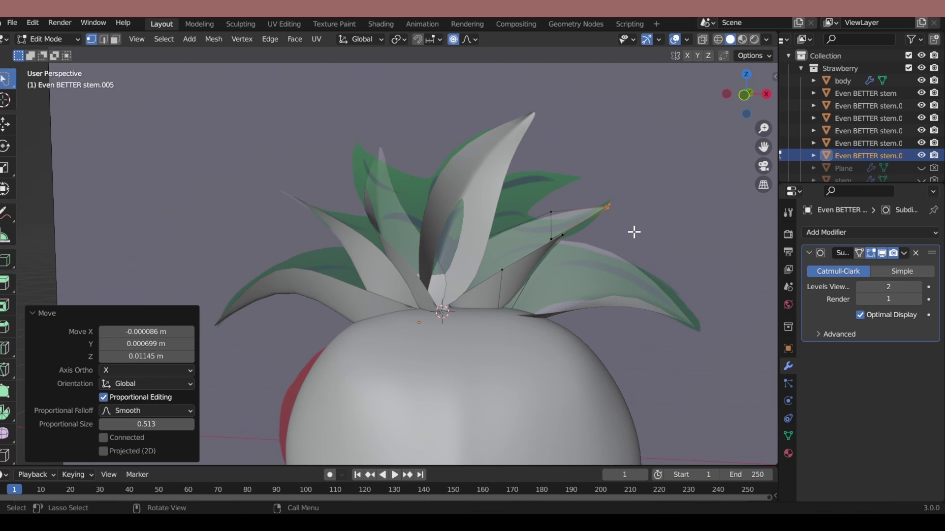
pyautogui.press('Tab')
pyautogui.hotkey('shift', 'd')
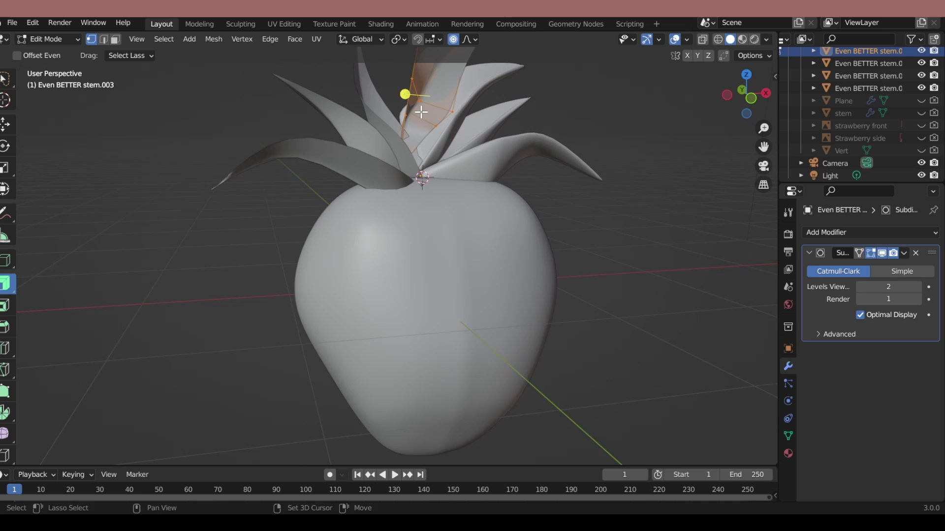
# Thicken the current crown leaf outward along its normals.
pyautogui.moveTo(452, 87); pyautogui.dragTo(487, 276, button='middle')
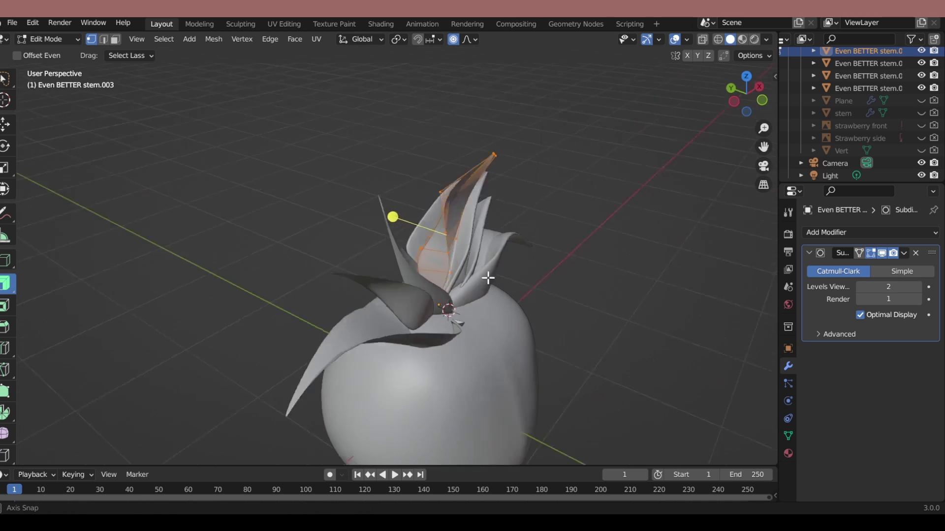
pyautogui.hotkey('alt', 's')
pyautogui.click(354, 217)
pyautogui.moveTo(354, 216); pyautogui.dragTo(614, 234, button='middle')
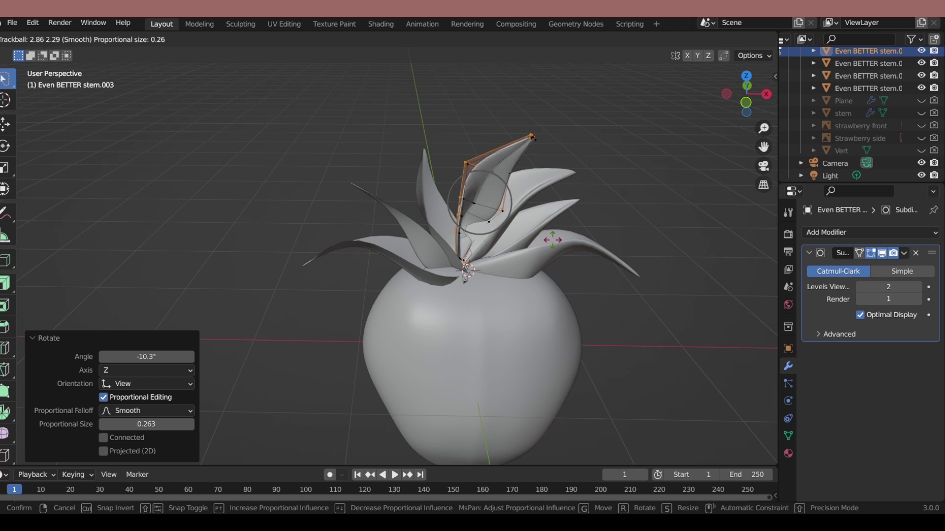
pyautogui.moveTo(563, 239)
pyautogui.mouseDown(button='middle')
pyautogui.moveTo(622, 255)
pyautogui.moveTo(513, 108)
pyautogui.mouseUp(button='middle')
# Select the leaf's tip vertex in X-ray and scale it narrower.
pyautogui.click(525, 133)
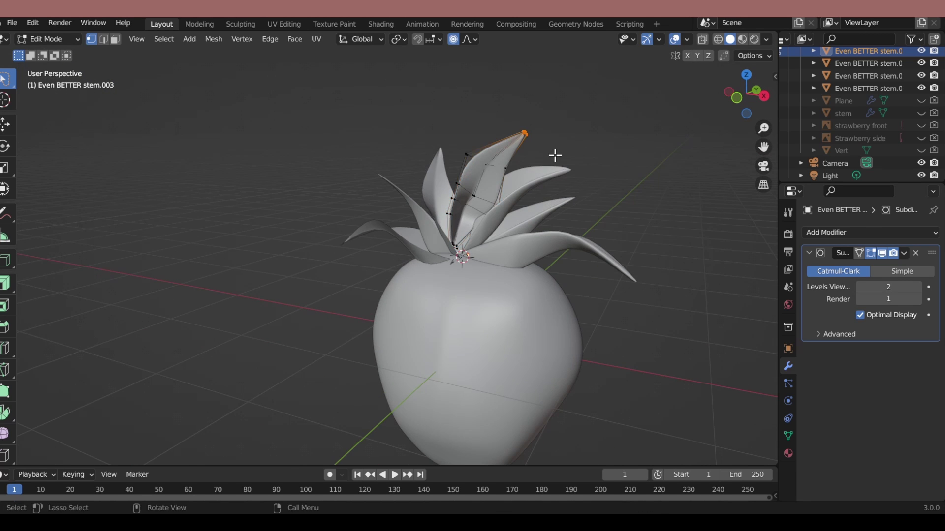
pyautogui.hotkey('alt', 'z')
pyautogui.click(549, 180)
pyautogui.moveTo(549, 180)
pyautogui.mouseDown(button='middle')
pyautogui.moveTo(599, 197)
pyautogui.moveTo(575, 220)
pyautogui.moveTo(517, 158)
pyautogui.moveTo(539, 168)
pyautogui.mouseUp(button='middle')
pyautogui.hotkey('alt', 'z')
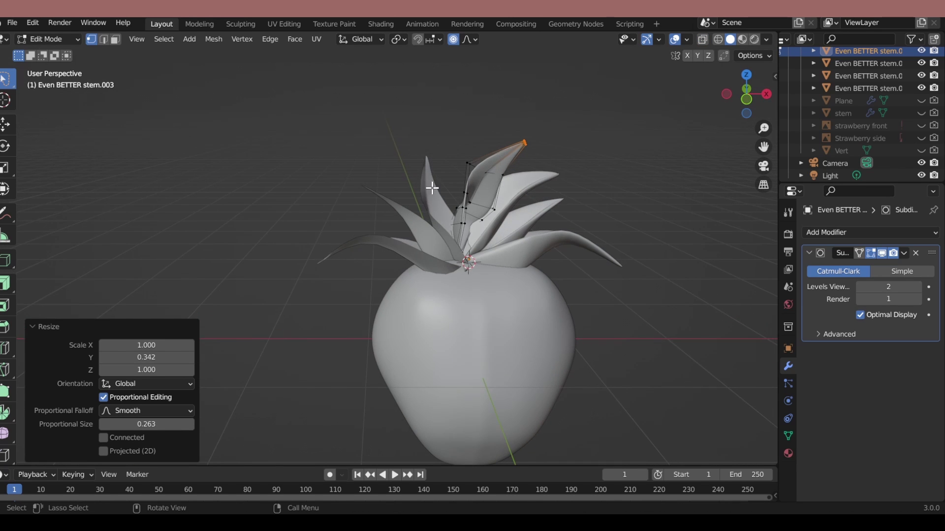
# Shrink the base face of leaf stem.002 and shift it 0.048527 m along Y.
pyautogui.click(392, 188)
pyautogui.click(443, 210)
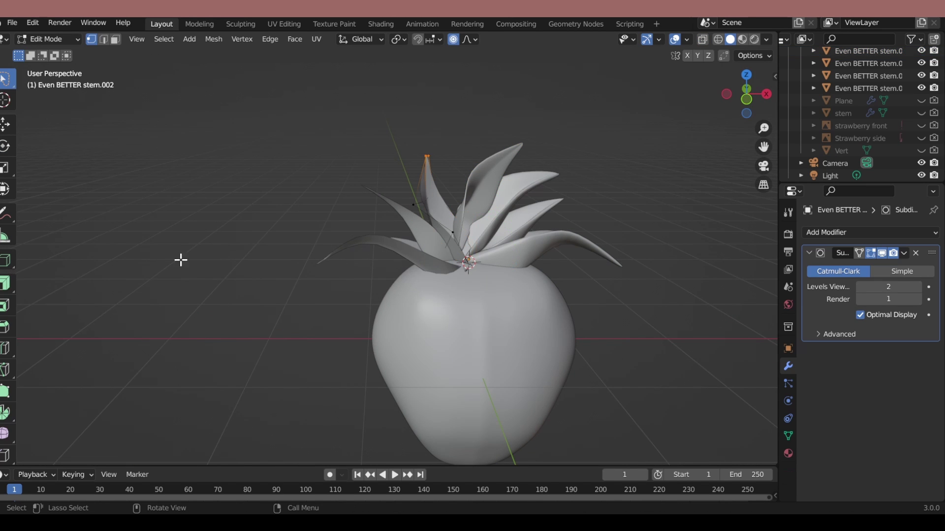
pyautogui.hotkey('alt', 'z')
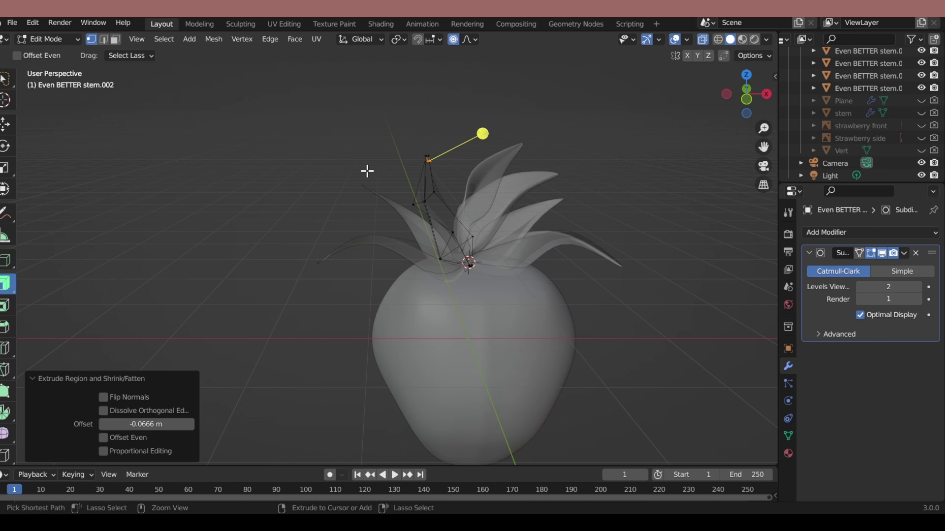
pyautogui.hotkey('alt', 'z')
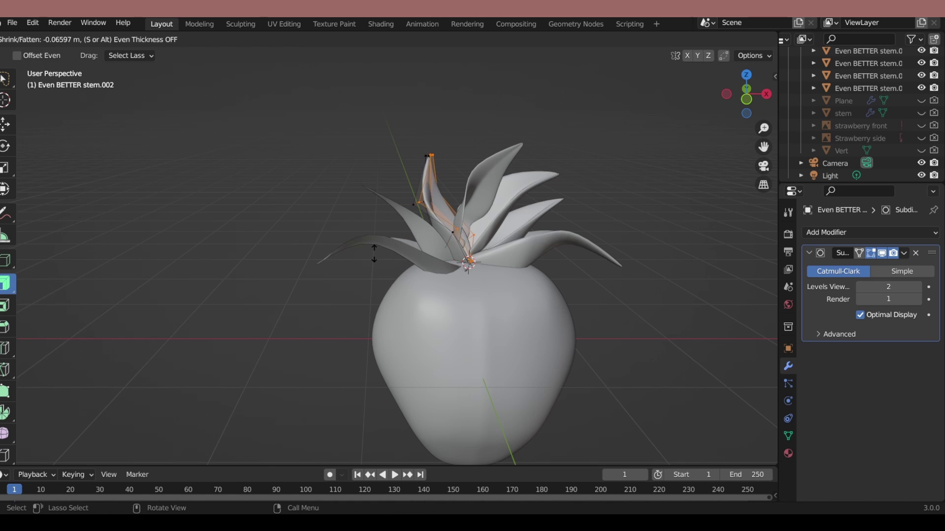
pyautogui.moveTo(377, 249)
pyautogui.mouseDown(button='middle')
pyautogui.moveTo(553, 334)
pyautogui.moveTo(673, 237)
pyautogui.mouseUp(button='middle')
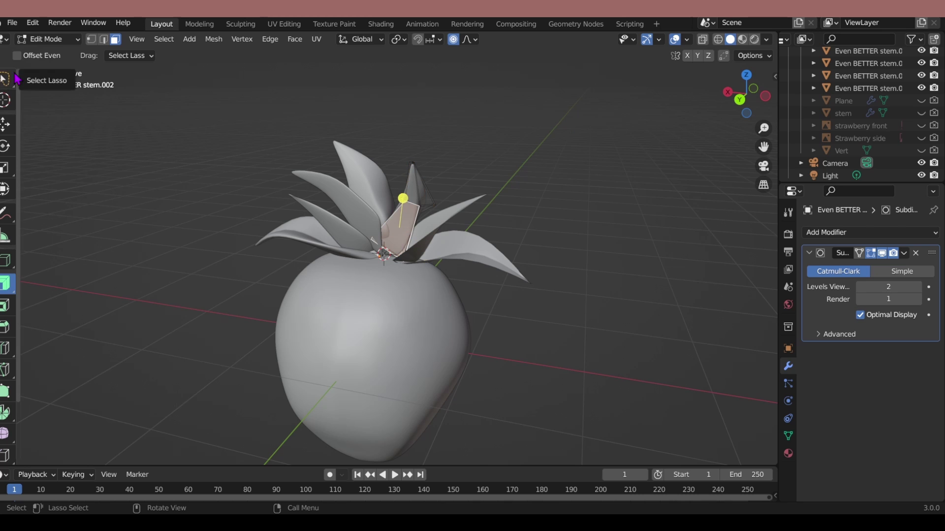
pyautogui.click(378, 287)
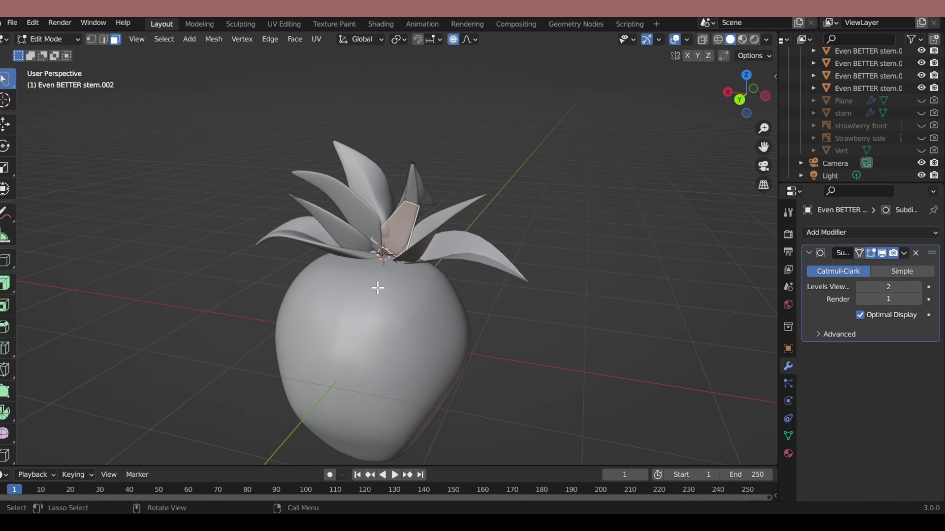
pyautogui.click(386, 274)
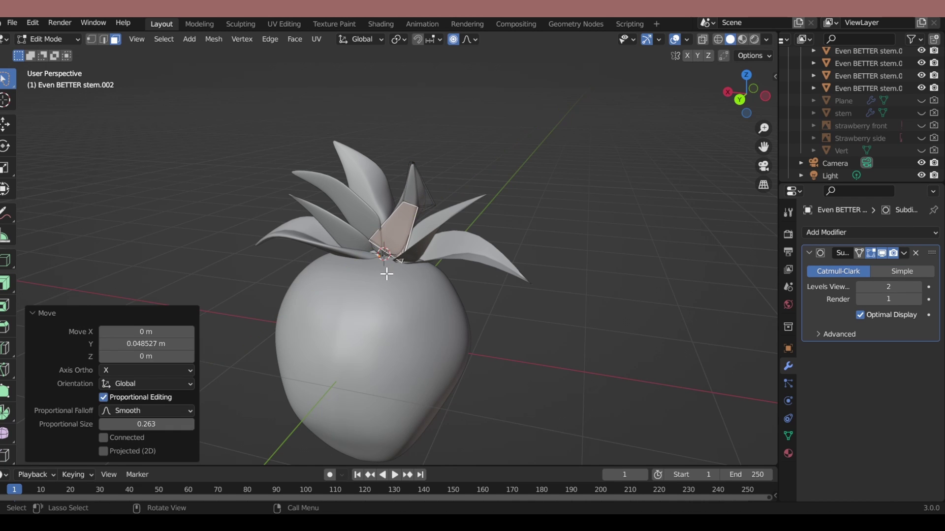
pyautogui.moveTo(603, 256)
pyautogui.mouseDown(button='middle')
pyautogui.moveTo(642, 235)
pyautogui.moveTo(483, 294)
pyautogui.moveTo(652, 275)
pyautogui.mouseUp(button='middle')
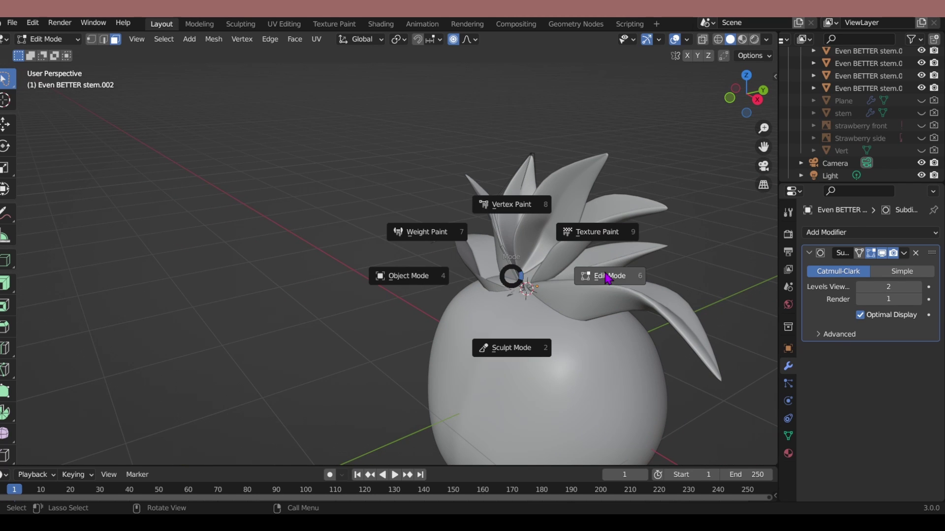
# Select the neighbouring leaf and lower its base in Edit Mode.
pyautogui.click(441, 274)
pyautogui.click(548, 249)
pyautogui.hotkey('ctrl', 'Tab')
pyautogui.press('6')
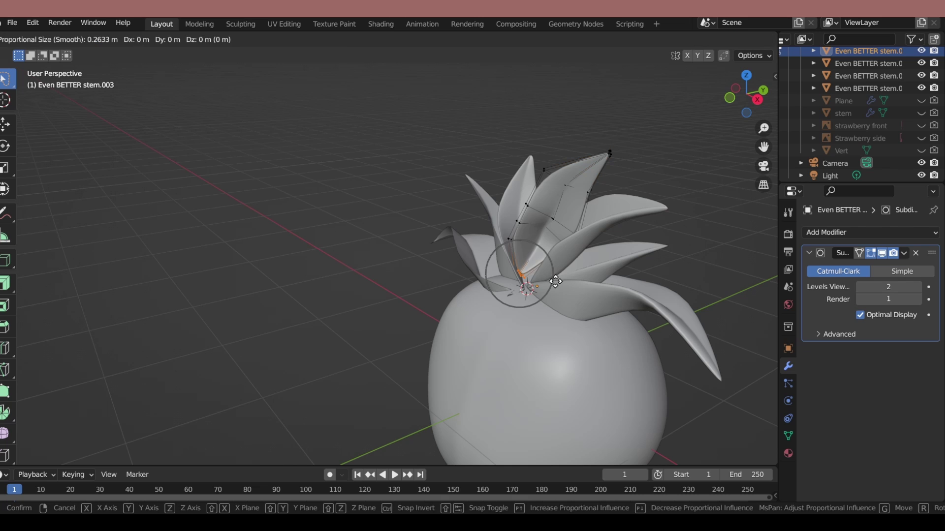
pyautogui.click(555, 305)
pyautogui.moveTo(565, 301); pyautogui.dragTo(472, 259, button='middle')
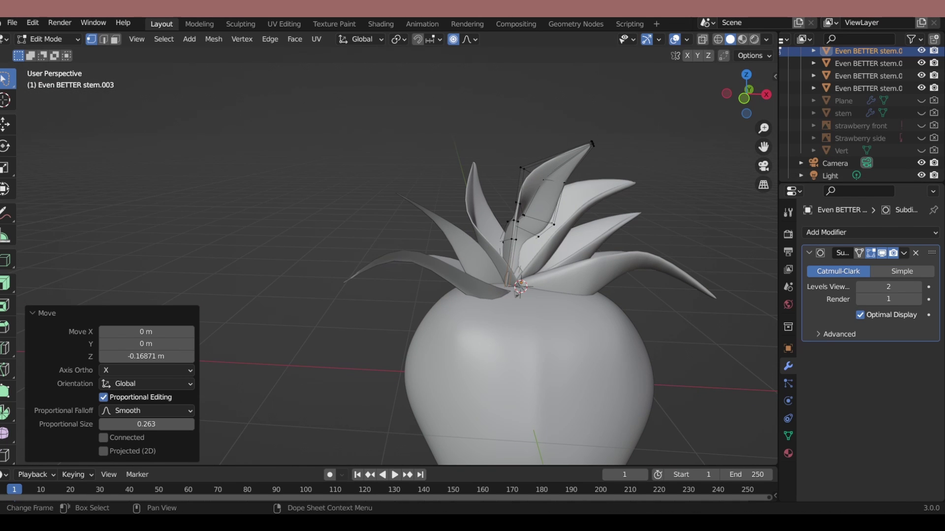
pyautogui.scroll(-2, 483, 280)
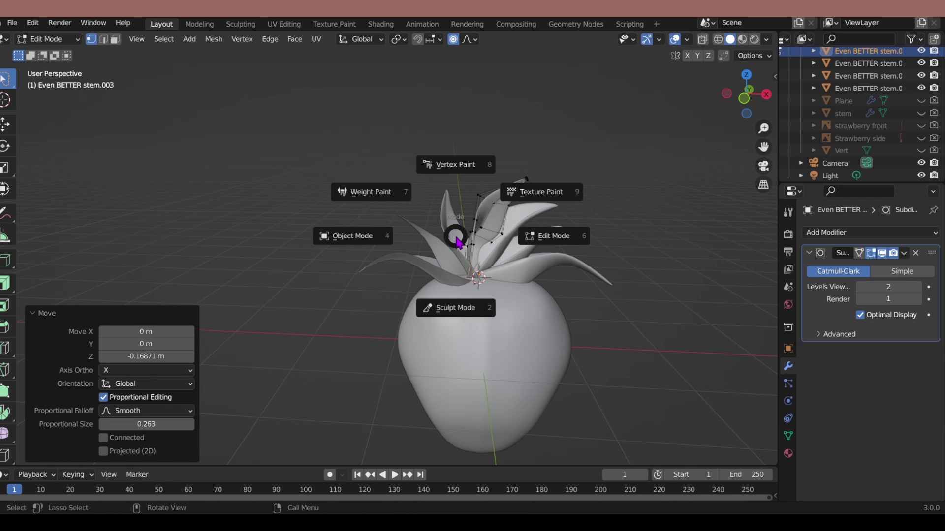
# Try thickening the leaf mesh, then undo the thickening.
pyautogui.click(453, 232)
pyautogui.hotkey('ctrl', 'Tab')
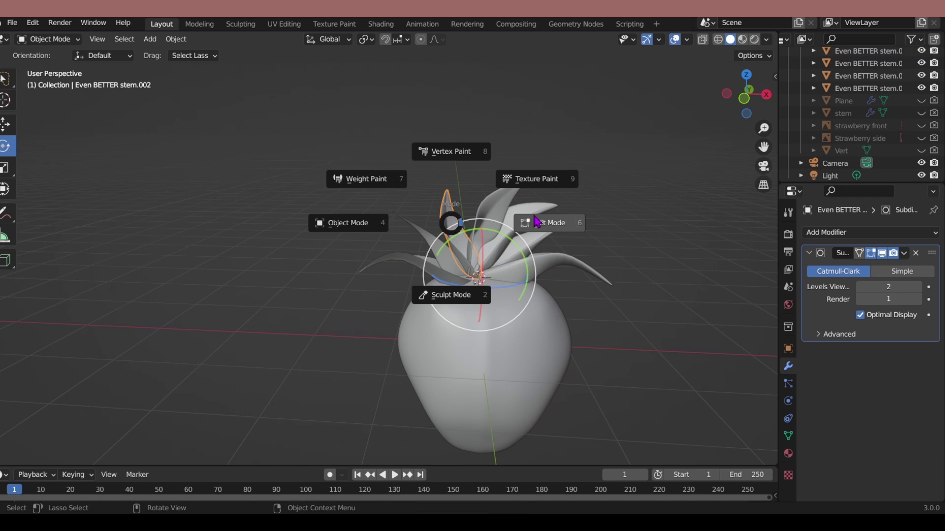
pyautogui.click(534, 215)
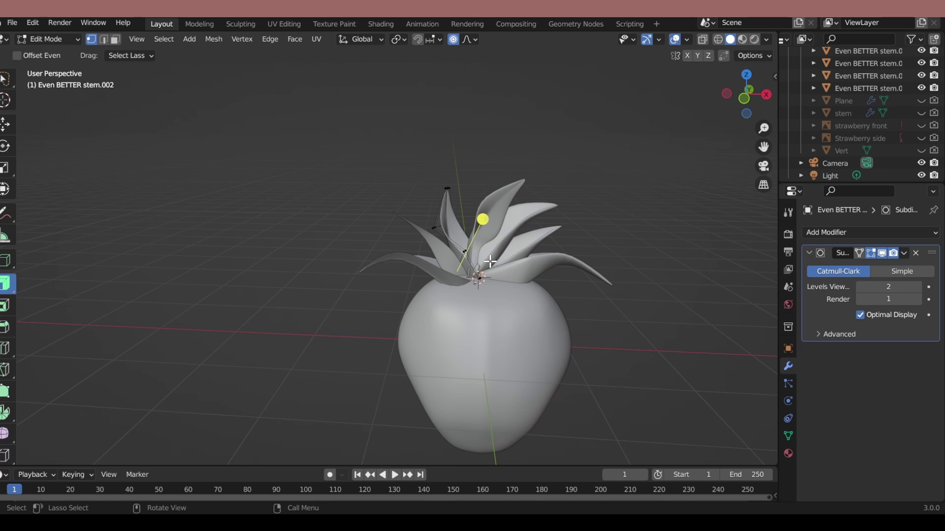
pyautogui.click(435, 266)
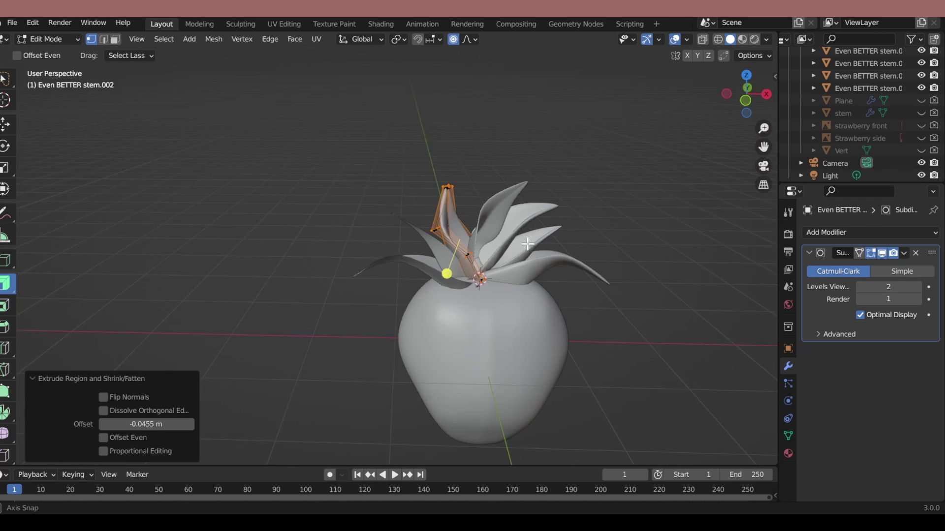
pyautogui.hotkey('ctrl', 'z')
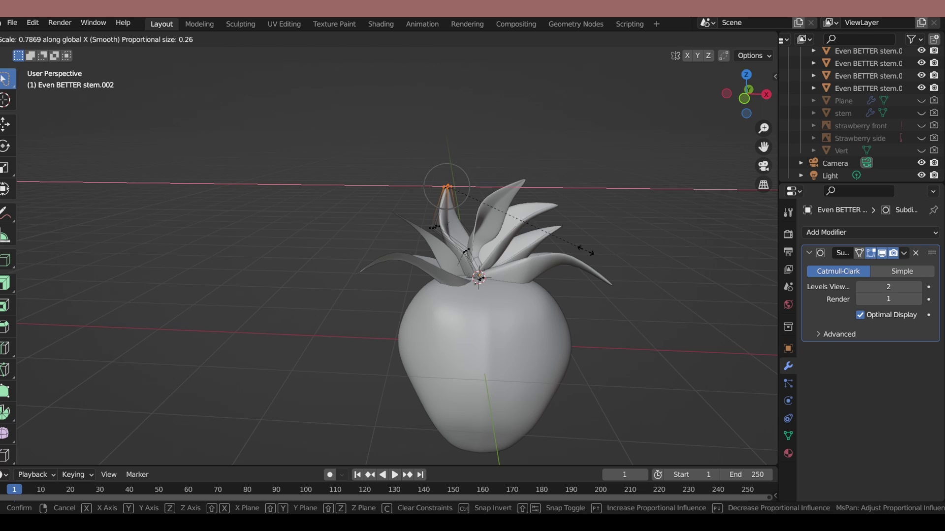
# Scale the leaf tip narrower and flatter, including along X in front view.
pyautogui.click(559, 247)
pyautogui.press('s')
pyautogui.click(507, 263)
pyautogui.moveTo(506, 263)
pyautogui.mouseDown(button='middle')
pyautogui.moveTo(568, 352)
pyautogui.moveTo(669, 271)
pyautogui.mouseUp(button='middle')
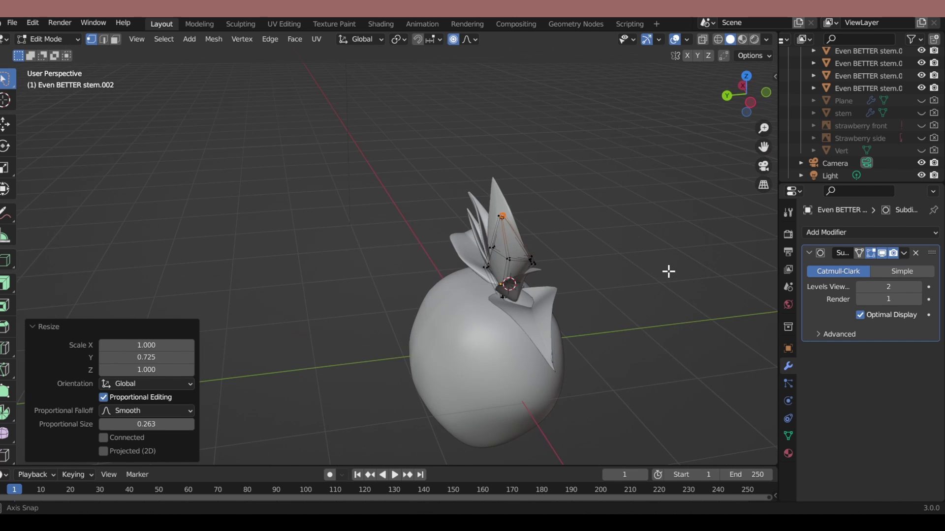
pyautogui.press('KP_1')
pyautogui.hotkey('alt', 'z')
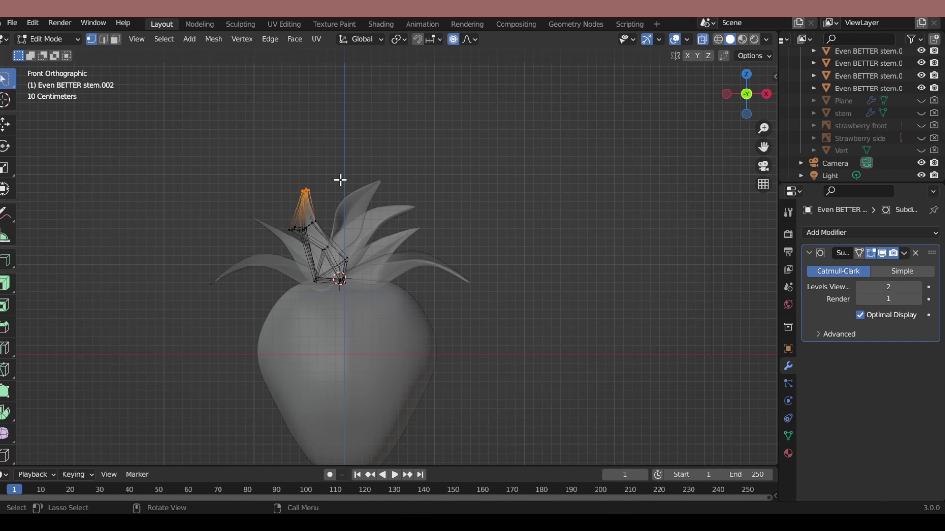
pyautogui.moveTo(215, 192); pyautogui.dragTo(409, 259, button='middle')
pyautogui.hotkey('alt', 'z')
pyautogui.press('s')
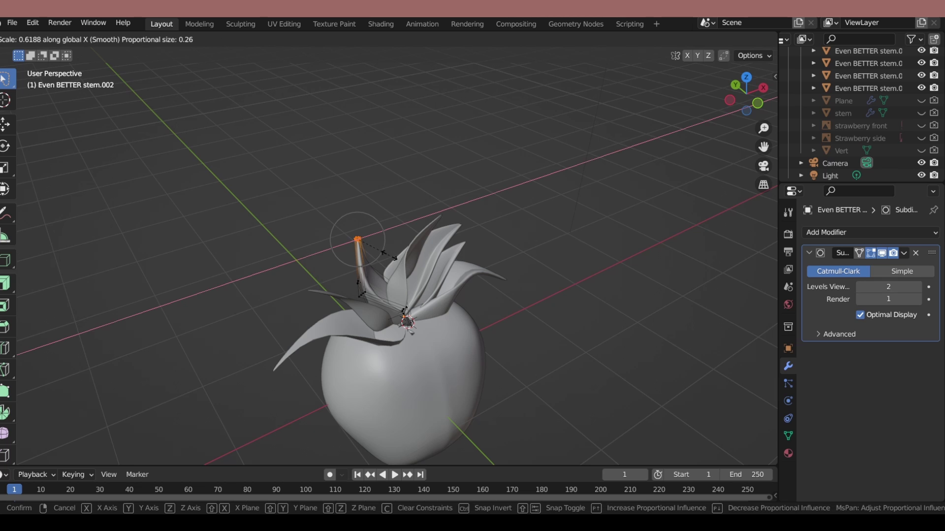
pyautogui.click(383, 248)
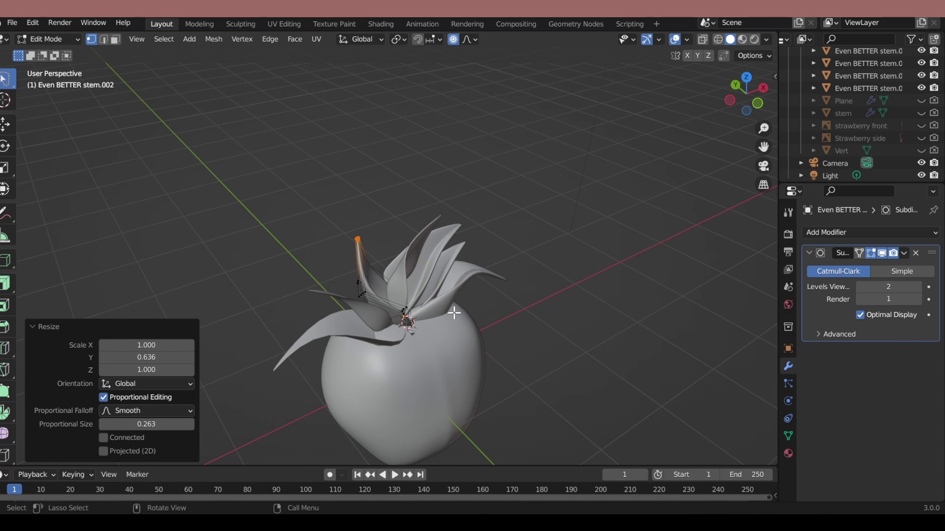
# Move a base vertex of stem.002 0.08741 m along Y proportionally, then select stem.001.
pyautogui.moveTo(454, 313)
pyautogui.mouseDown(button='middle')
pyautogui.moveTo(620, 205)
pyautogui.moveTo(639, 252)
pyautogui.mouseUp(button='middle')
pyautogui.click(514, 284)
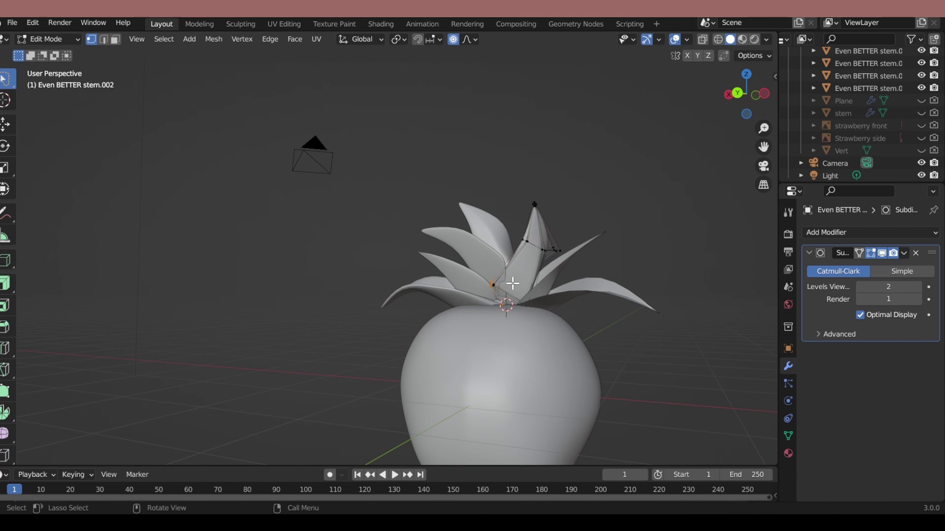
pyautogui.hotkey('alt', 'z')
pyautogui.press('g')
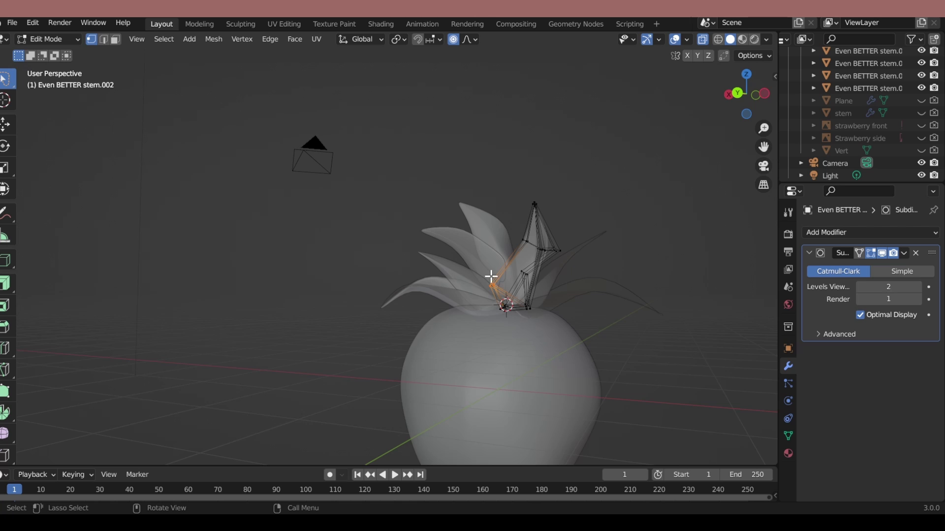
pyautogui.hotkey('alt', 'z')
pyautogui.moveTo(491, 277)
pyautogui.mouseDown(button='middle')
pyautogui.moveTo(500, 310)
pyautogui.moveTo(647, 369)
pyautogui.moveTo(548, 362)
pyautogui.moveTo(580, 430)
pyautogui.moveTo(623, 366)
pyautogui.moveTo(521, 319)
pyautogui.mouseUp(button='middle')
pyautogui.click(495, 315)
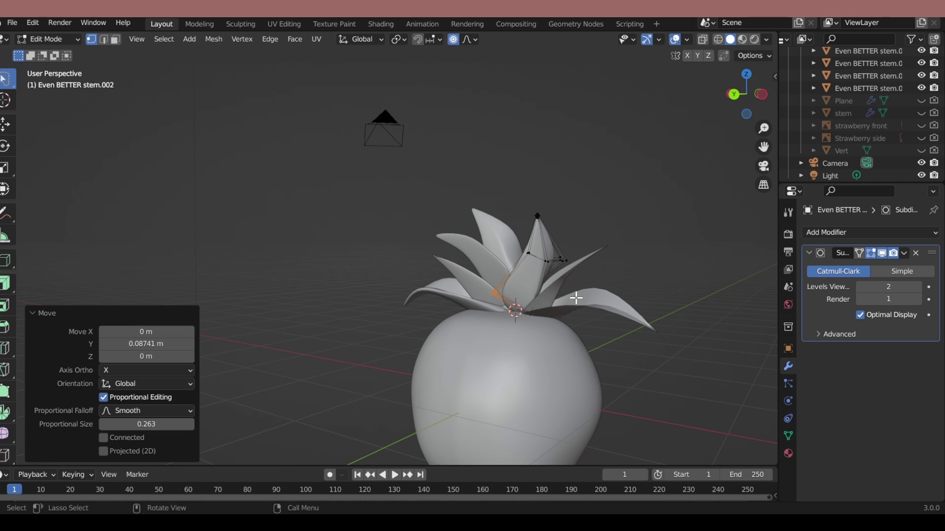
pyautogui.click(491, 309)
pyautogui.click(571, 274)
# Thin leaf stem.001 with Alt+S and squeeze its lassoed tip thinner along X.
pyautogui.click(493, 302)
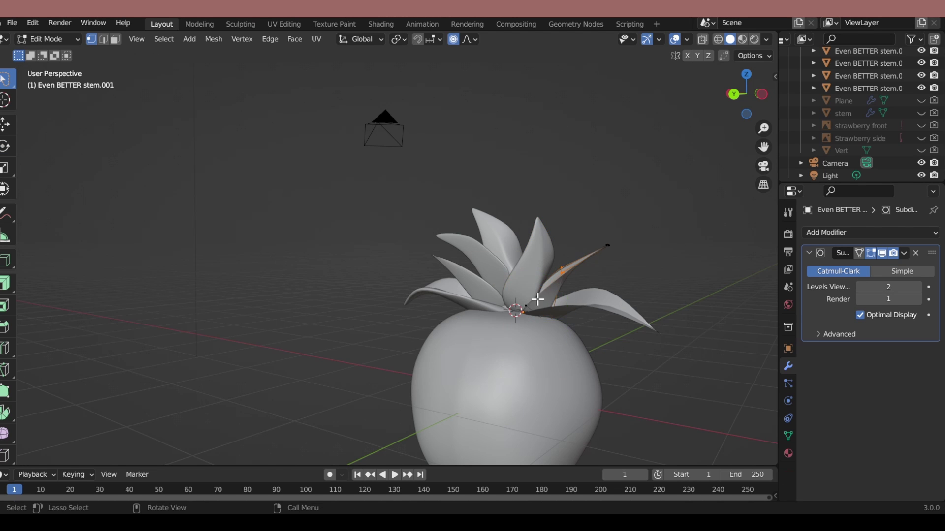
pyautogui.moveTo(493, 302)
pyautogui.mouseDown(button='middle')
pyautogui.moveTo(563, 295)
pyautogui.moveTo(574, 307)
pyautogui.mouseUp(button='middle')
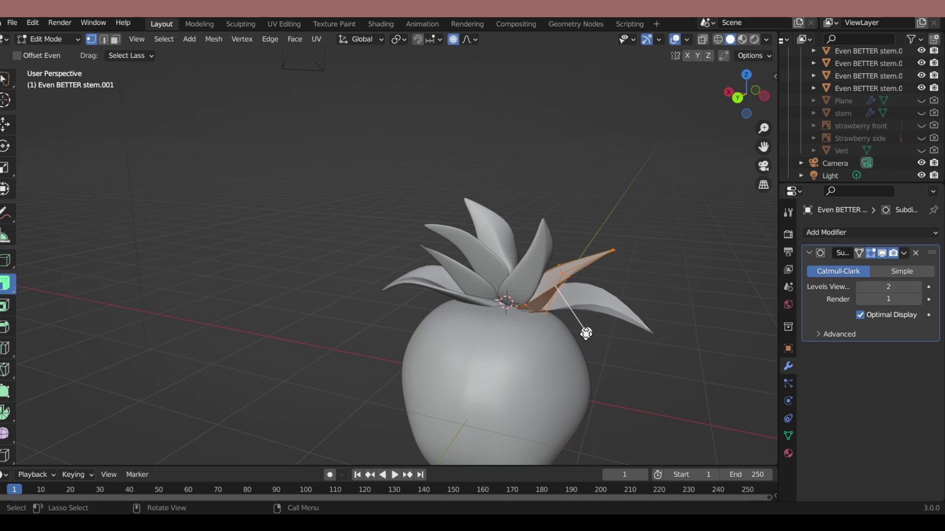
pyautogui.click(599, 338)
pyautogui.hotkey('ctrl', 'z')
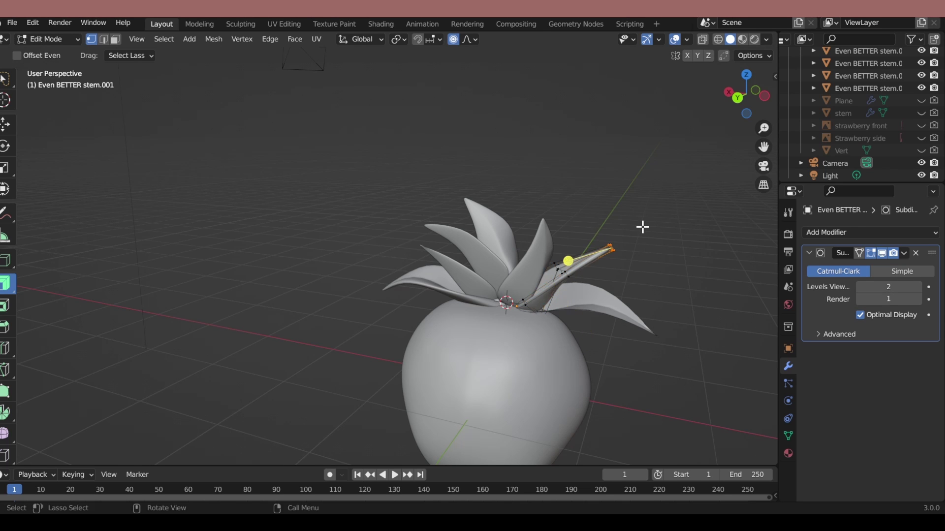
pyautogui.moveTo(601, 227); pyautogui.dragTo(609, 281)
pyautogui.hotkey('alt', 'z')
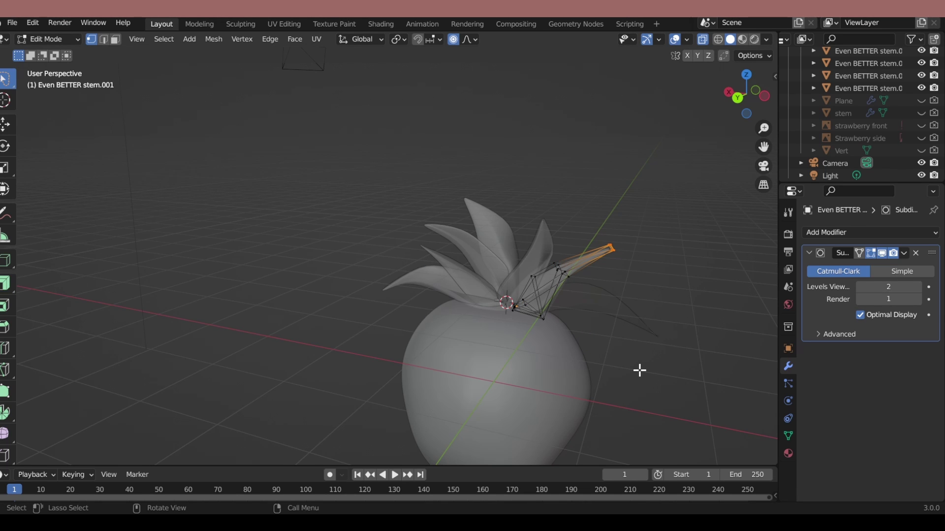
pyautogui.hotkey('alt', 'z')
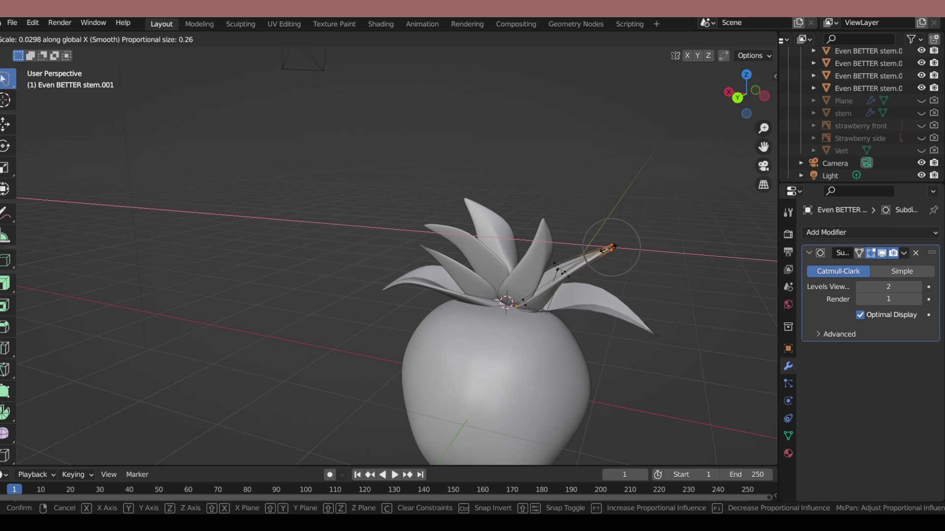
pyautogui.click(604, 250)
pyautogui.moveTo(605, 250)
pyautogui.mouseDown(button='middle')
pyautogui.moveTo(652, 334)
pyautogui.moveTo(628, 286)
pyautogui.moveTo(517, 327)
pyautogui.moveTo(649, 259)
pyautogui.moveTo(348, 276)
pyautogui.moveTo(493, 354)
pyautogui.moveTo(481, 363)
pyautogui.moveTo(533, 437)
pyautogui.moveTo(482, 363)
pyautogui.moveTo(451, 365)
pyautogui.mouseUp(button='middle')
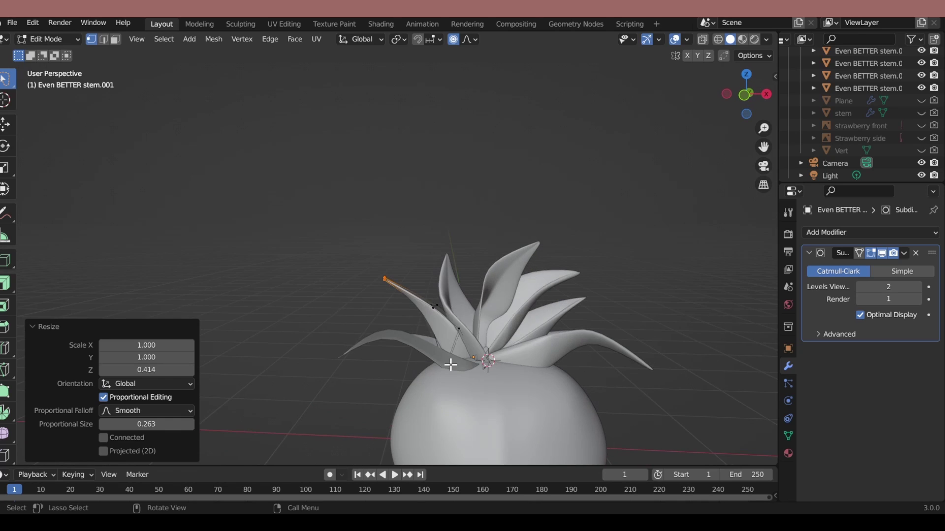
# Thin the front 'Even BETTER stem' leaf and scale its lassoed tip along Z.
pyautogui.click(367, 370)
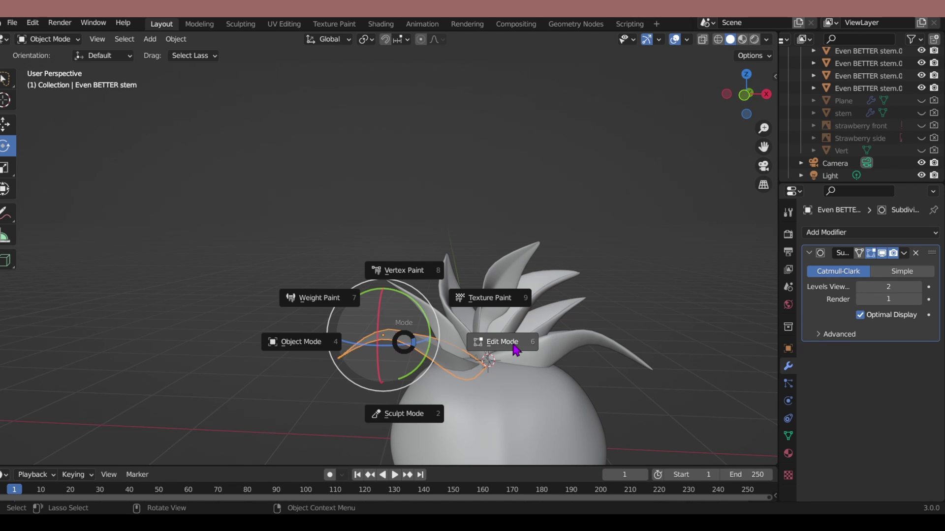
pyautogui.click(514, 349)
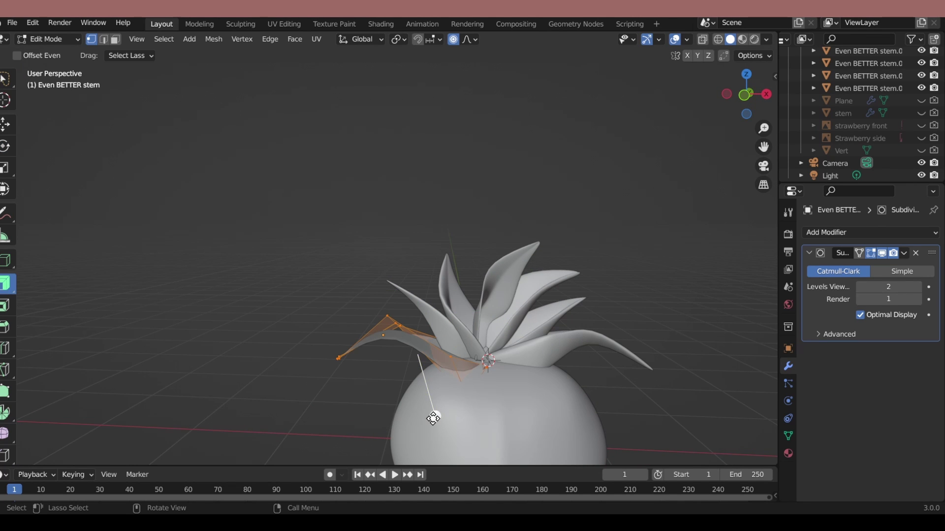
pyautogui.click(435, 422)
pyautogui.hotkey('alt', 'z')
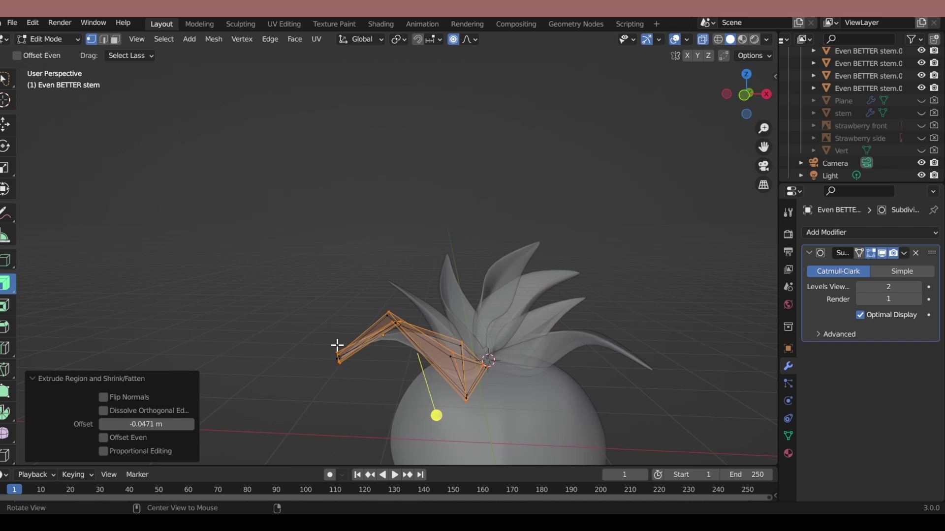
pyautogui.moveTo(396, 338); pyautogui.dragTo(345, 346)
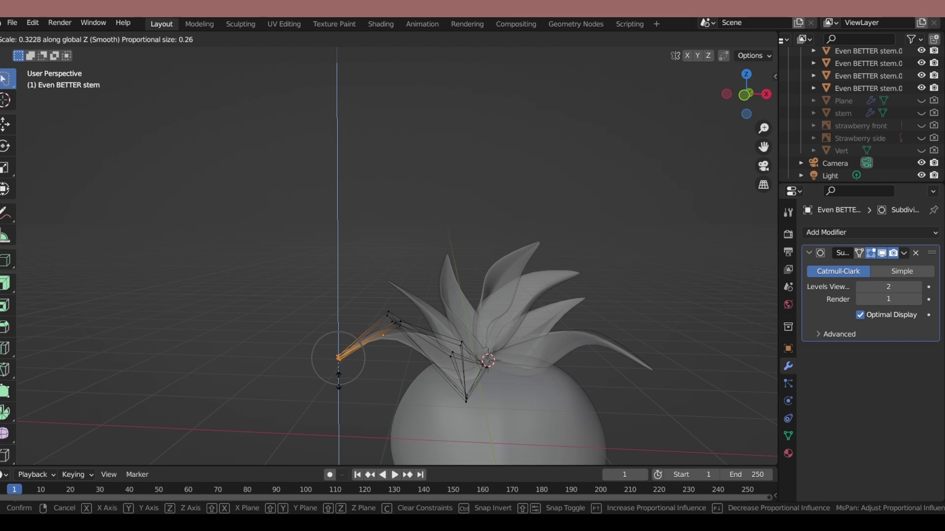
pyautogui.click(338, 367)
pyautogui.rightClick(395, 397)
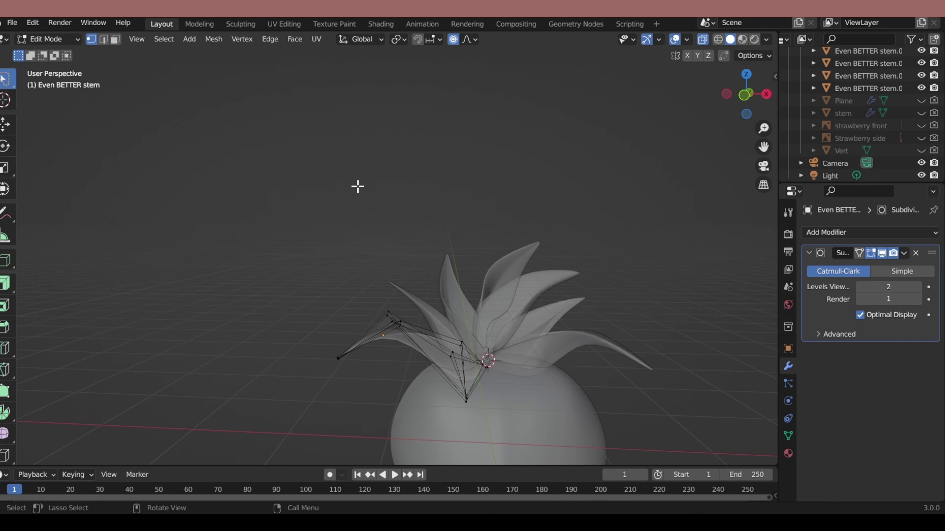
pyautogui.hotkey('alt', 'z')
# Move the front leaf's tip 0.21445 m along X proportionally so it droops outward.
pyautogui.moveTo(420, 249)
pyautogui.mouseDown(button='middle')
pyautogui.moveTo(483, 342)
pyautogui.moveTo(423, 319)
pyautogui.mouseUp(button='middle')
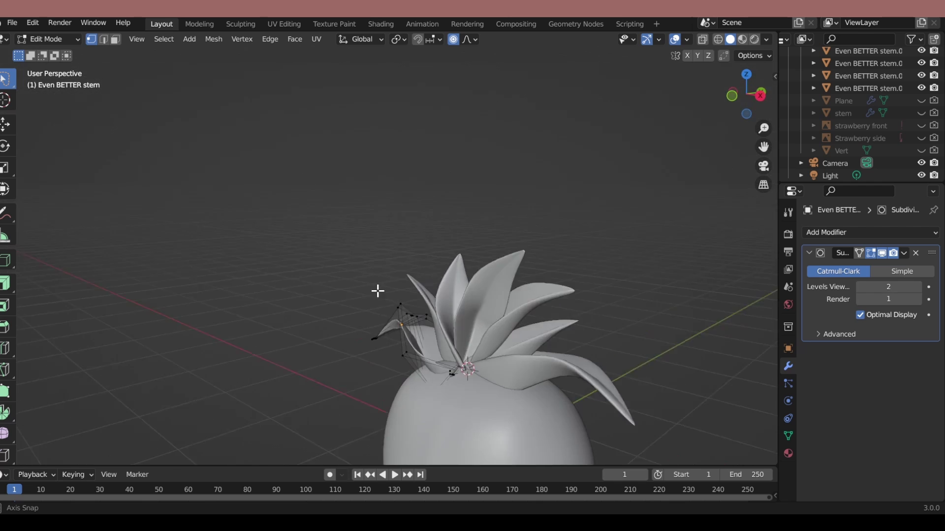
pyautogui.hotkey('alt', 'z')
pyautogui.moveTo(538, 376)
pyautogui.mouseDown(button='middle')
pyautogui.moveTo(576, 373)
pyautogui.moveTo(533, 364)
pyautogui.moveTo(499, 453)
pyautogui.mouseUp(button='middle')
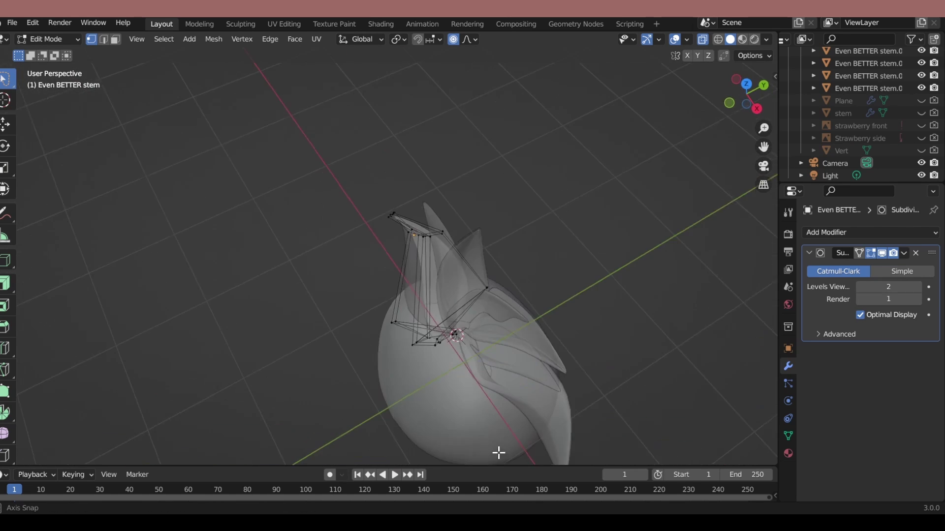
pyautogui.press('Escape')
pyautogui.hotkey('alt', 'z')
pyautogui.moveTo(484, 337); pyautogui.dragTo(527, 251, button='middle')
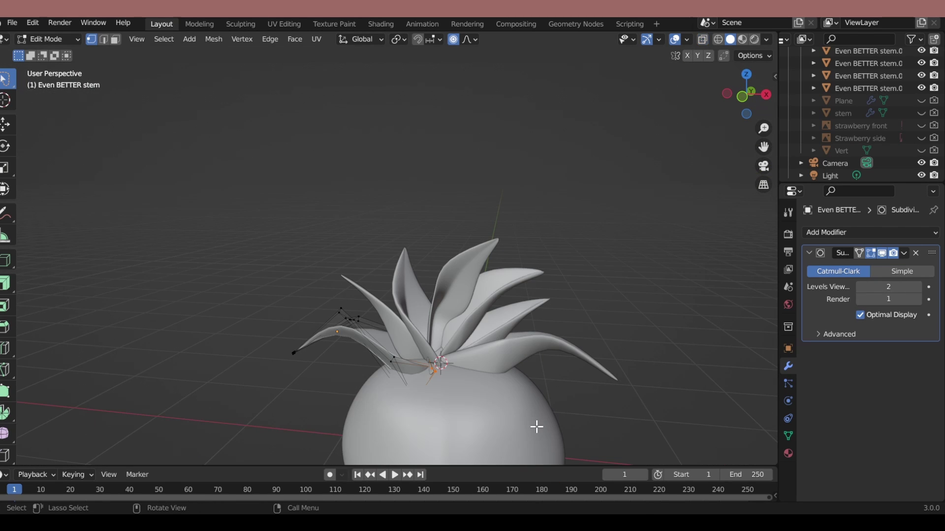
pyautogui.click(562, 429)
pyautogui.moveTo(562, 429); pyautogui.dragTo(500, 427, button='middle')
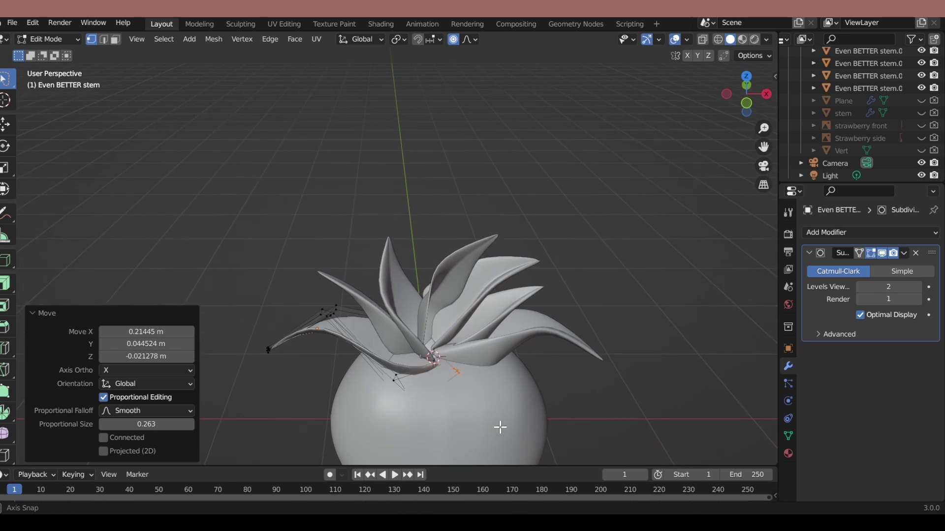
pyautogui.click(404, 314)
pyautogui.moveTo(428, 321)
pyautogui.mouseDown(button='middle')
pyautogui.moveTo(629, 337)
pyautogui.moveTo(619, 363)
pyautogui.moveTo(401, 384)
pyautogui.moveTo(426, 336)
pyautogui.mouseUp(button='middle')
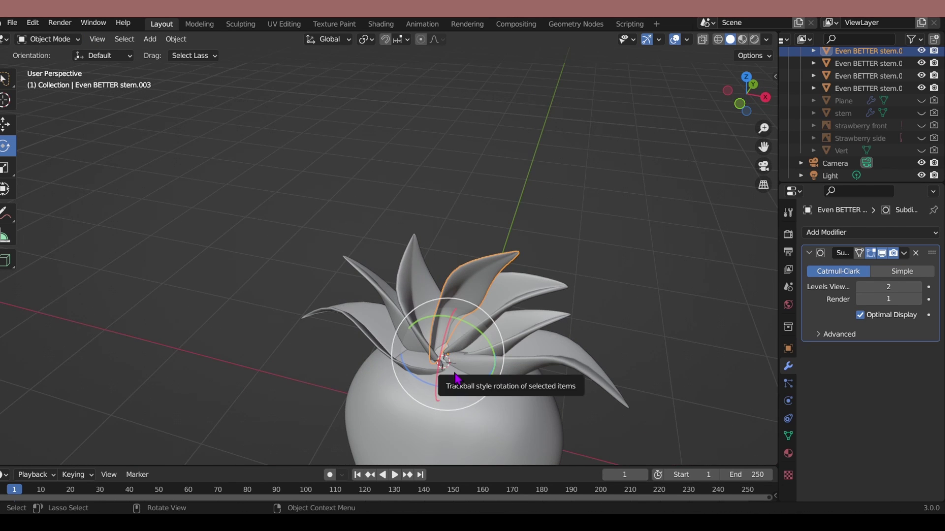
# Move the lassoed vertices of leaf stem.003 into place.
pyautogui.click(553, 372)
pyautogui.moveTo(444, 339); pyautogui.dragTo(439, 389)
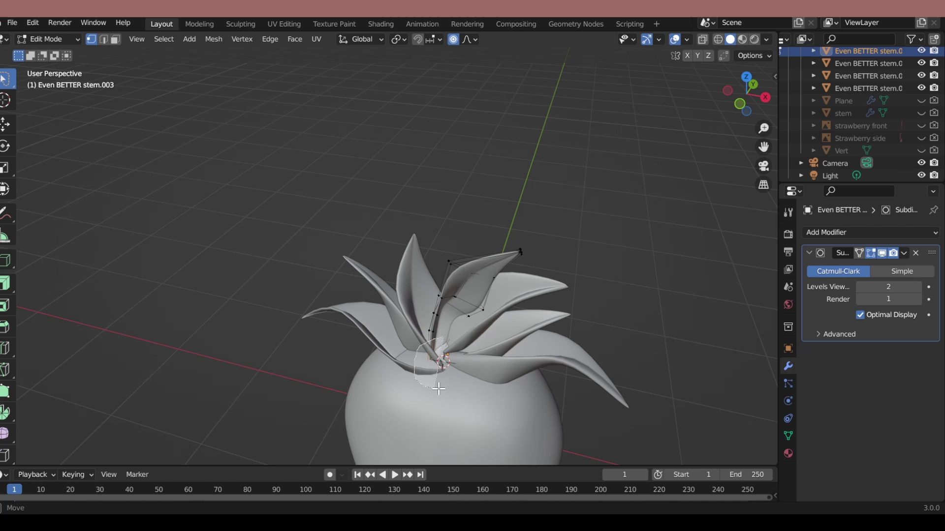
pyautogui.click(469, 382)
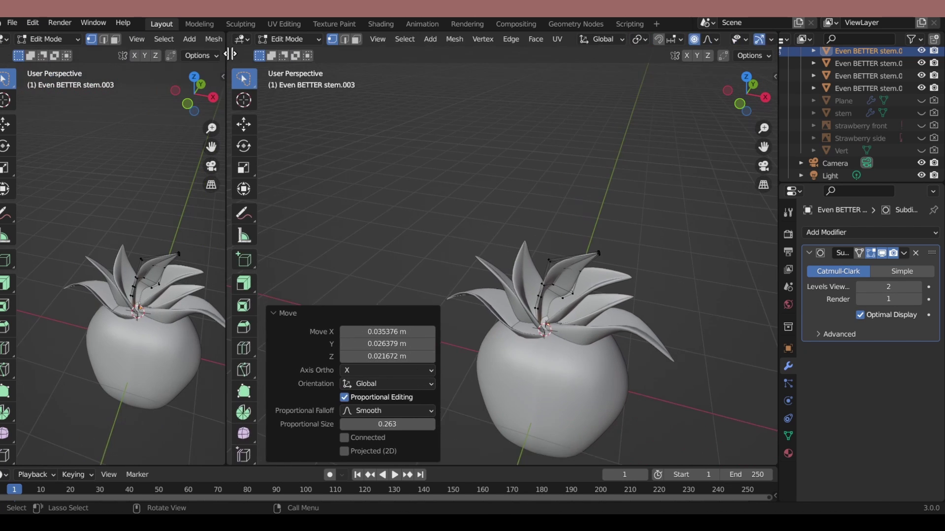
# Split the viewport, set the left view to Front Orthographic, and toggle the front reference.
pyautogui.moveTo(2, 32); pyautogui.dragTo(274, 246)
pyautogui.keyDown('shift'); pyautogui.moveTo(653, 341); pyautogui.dragTo(381, 134, button='middle'); pyautogui.keyUp('shift')
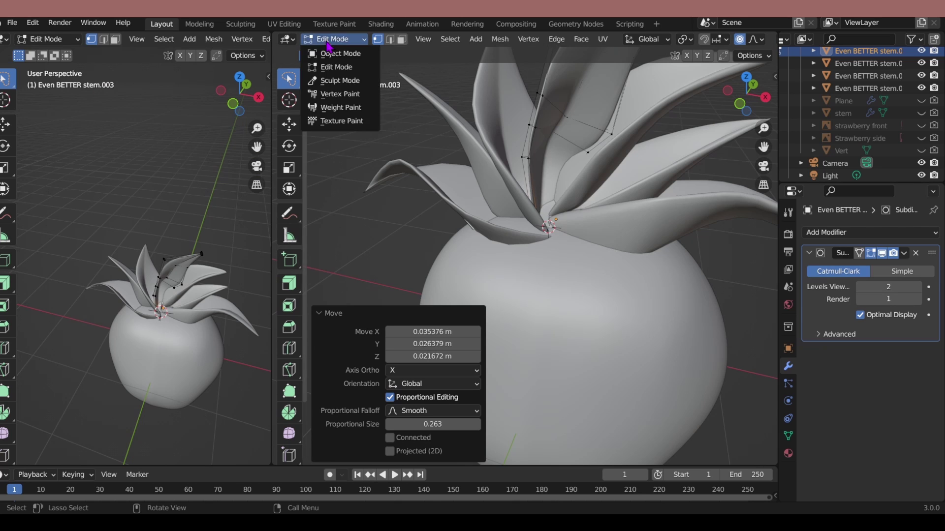
pyautogui.click(340, 53)
pyautogui.moveTo(481, 253); pyautogui.dragTo(553, 258, button='middle')
pyautogui.press('KP_1')
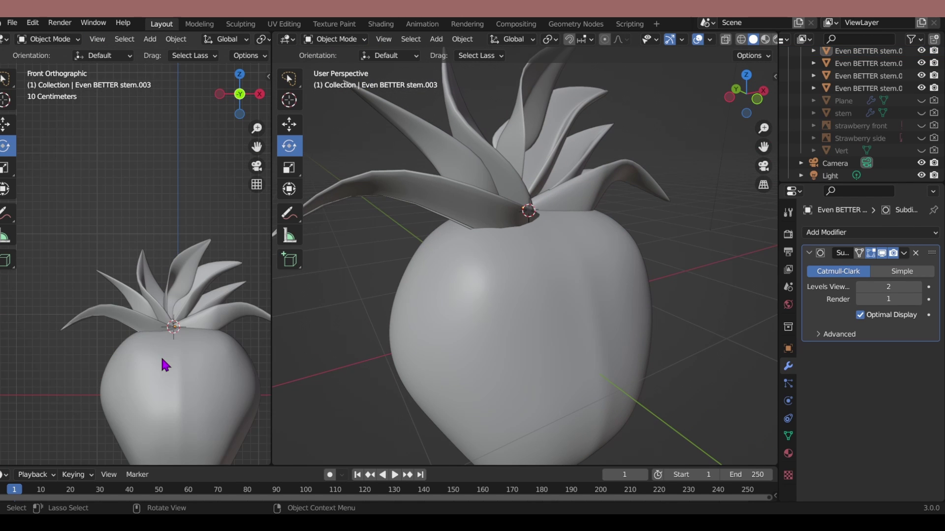
pyautogui.keyDown('shift'); pyautogui.moveTo(162, 359); pyautogui.dragTo(172, 268, button='middle'); pyautogui.keyUp('shift')
pyautogui.click(922, 126)
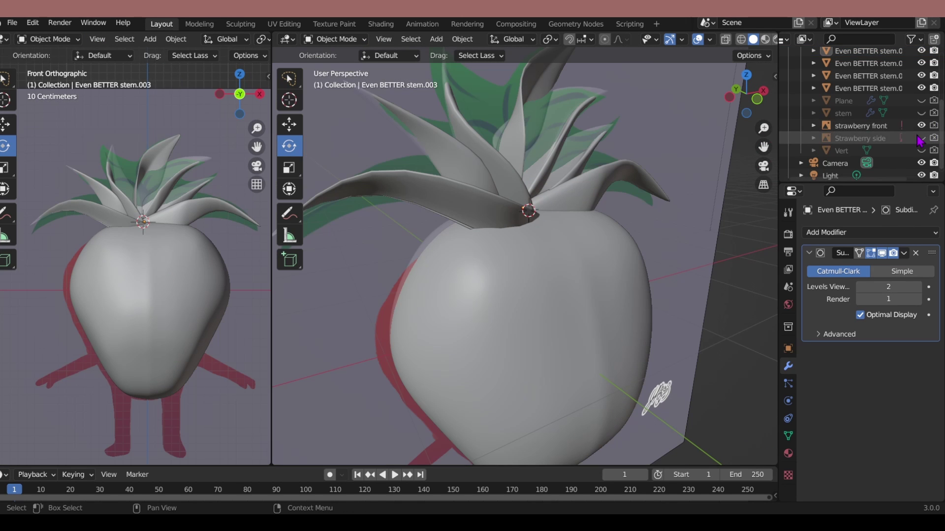
pyautogui.click(921, 126)
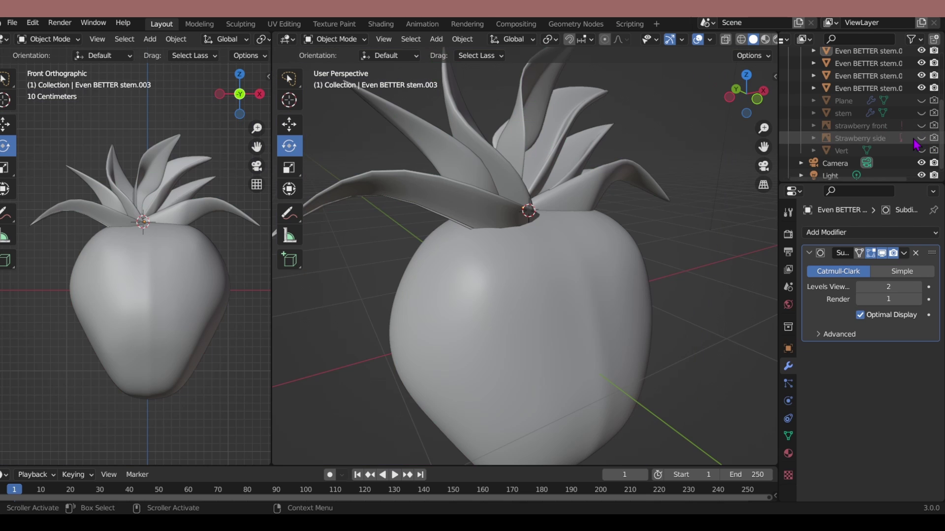
pyautogui.moveTo(534, 249); pyautogui.dragTo(531, 275, button='middle')
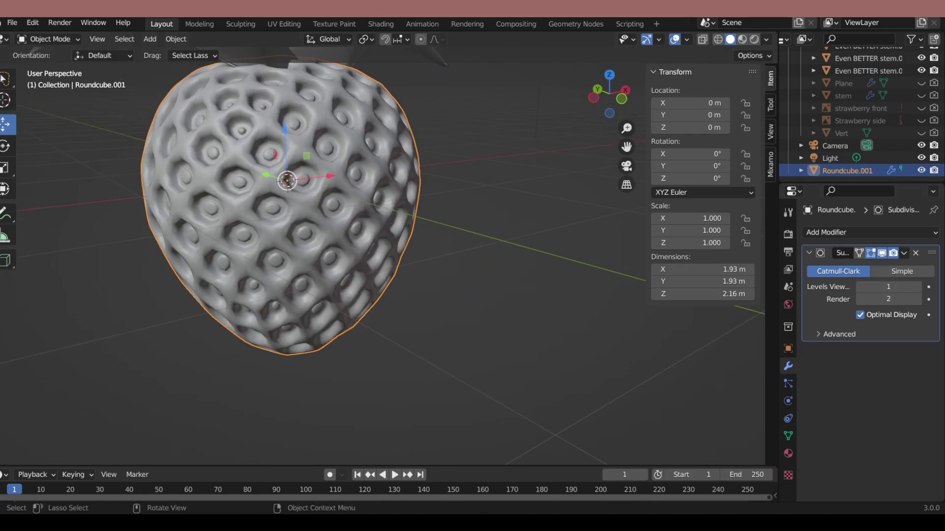
# Edit the dimpled Roundcube.001 mesh, selecting all and then other face strips for the seeds.
pyautogui.hotkey('ctrl', 'Tab')
pyautogui.click(433, 217)
pyautogui.moveTo(387, 247); pyautogui.dragTo(369, 165, button='middle')
pyautogui.press('a')
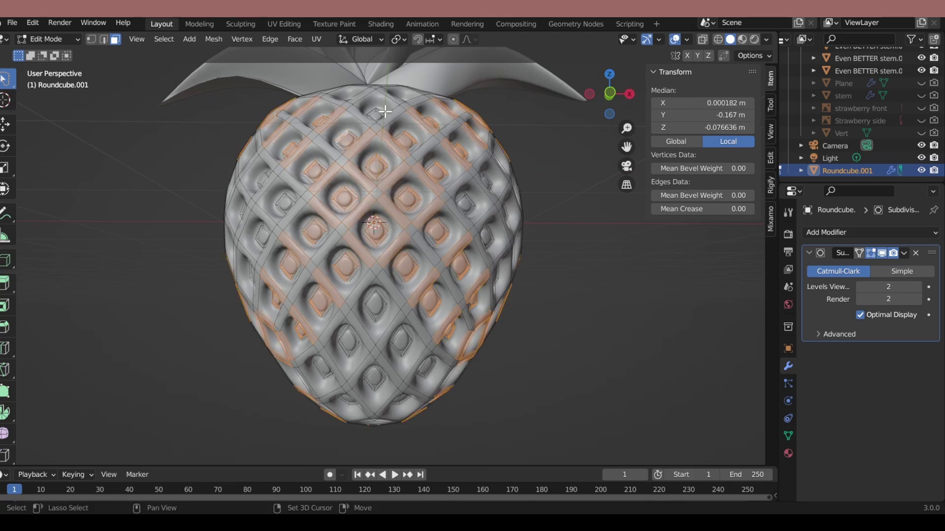
pyautogui.moveTo(320, 238)
pyautogui.keyDown('shift'); pyautogui.mouseDown(button='middle')
pyautogui.moveTo(151, 201)
pyautogui.moveTo(379, 299)
pyautogui.mouseUp(button='middle'); pyautogui.keyUp('shift')
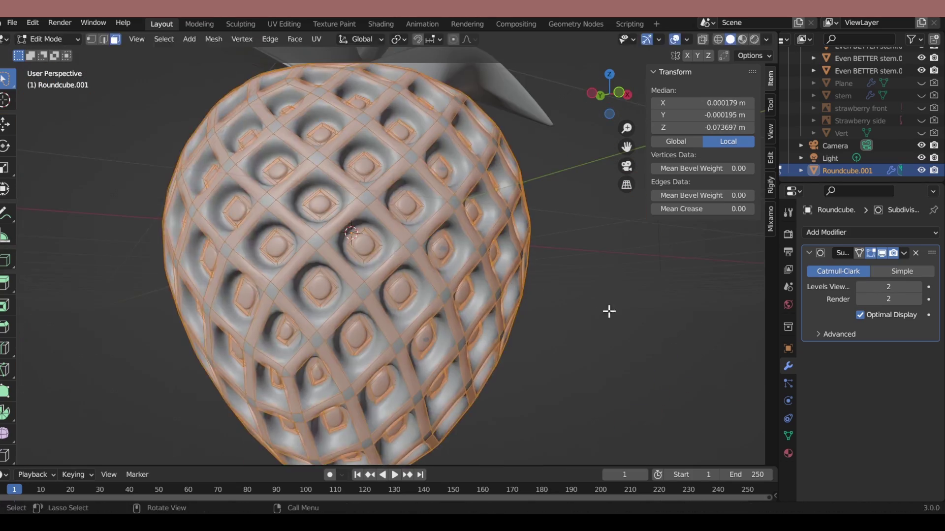
pyautogui.moveTo(607, 312); pyautogui.dragTo(538, 358, button='middle')
pyautogui.keyDown('shift'); pyautogui.click(274, 178); pyautogui.keyUp('shift')
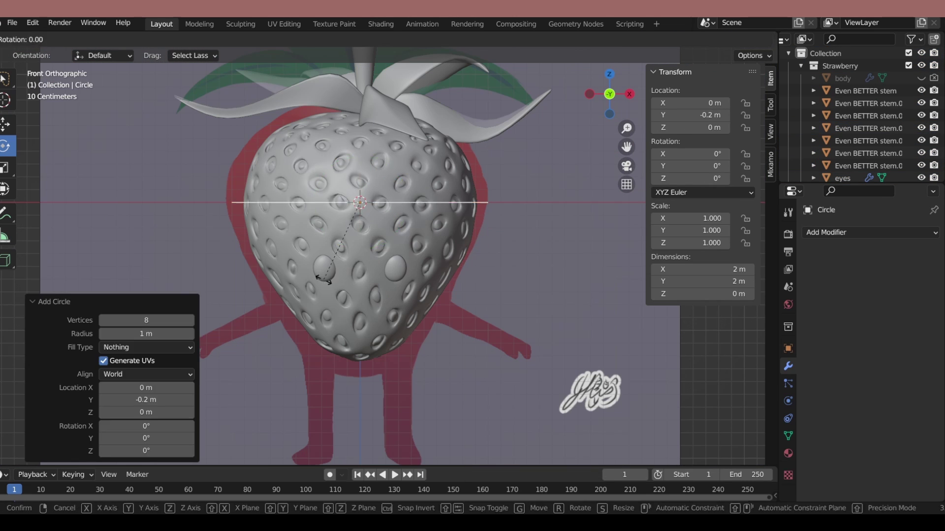
# Rotate the new 8-vertex circle 90° around X to stand it upright.
pyautogui.write('x90')
pyautogui.press('Return')
pyautogui.press('r')
pyautogui.press('x')
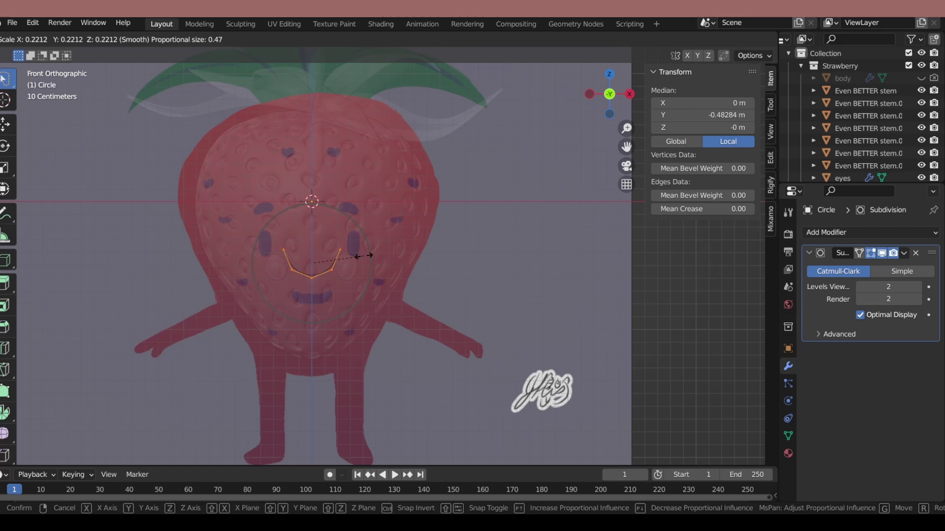
# Finish scaling the smile curve, return to Object Mode and select the smile.
pyautogui.click(370, 256)
pyautogui.press('Tab')
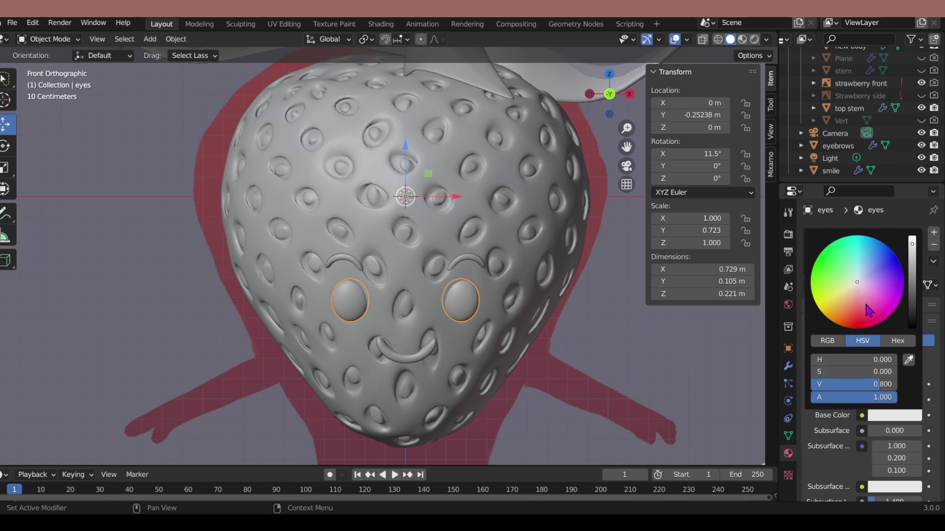
pyautogui.click(404, 363)
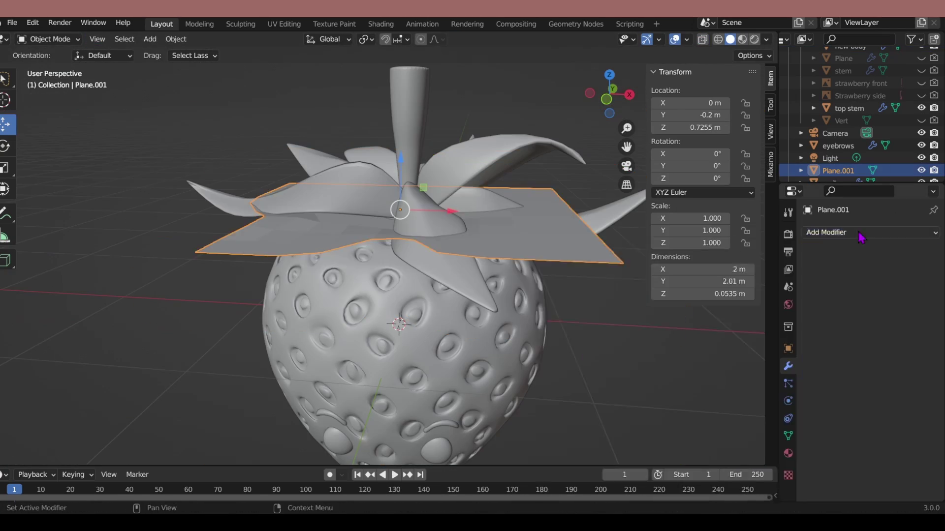
# Pull a patch of the plane's vertices with proportional falloff over the strawberry top.
pyautogui.moveTo(379, 307); pyautogui.dragTo(325, 410)
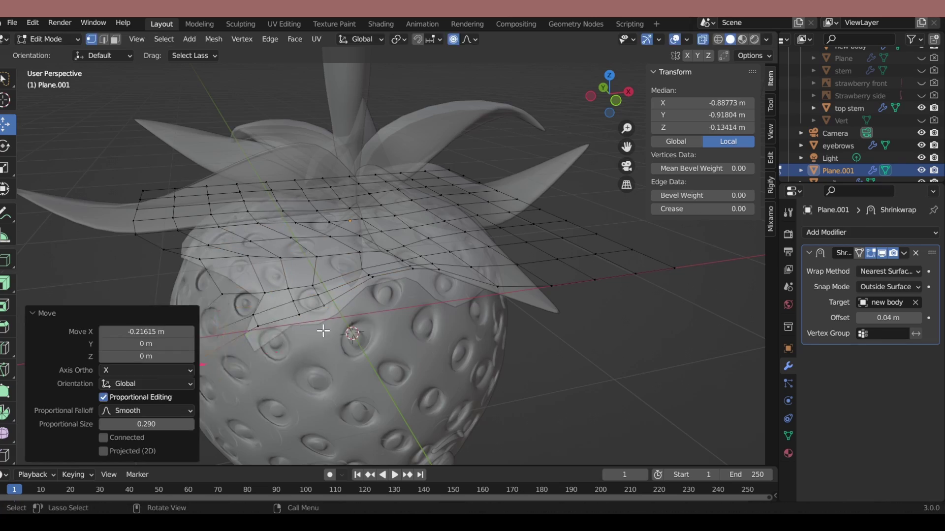
pyautogui.moveTo(608, 323); pyautogui.dragTo(492, 295, button='middle')
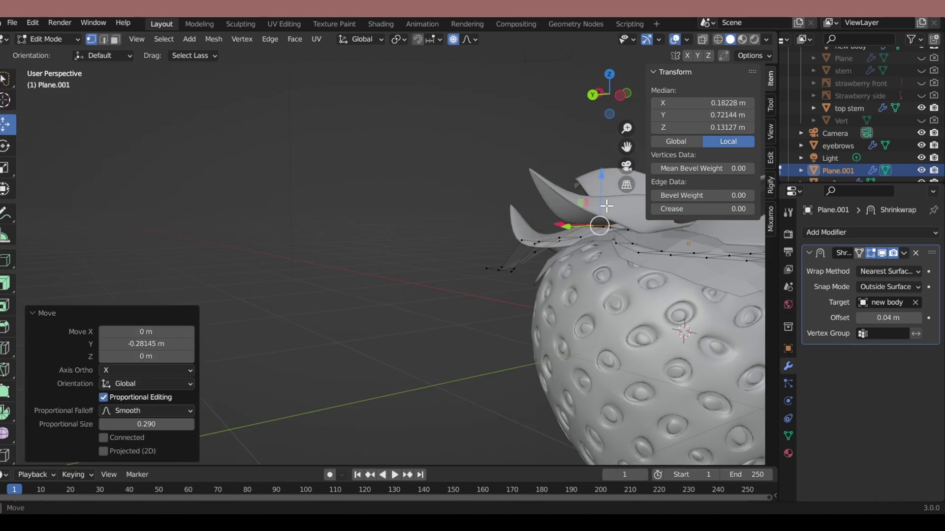
pyautogui.press('g')
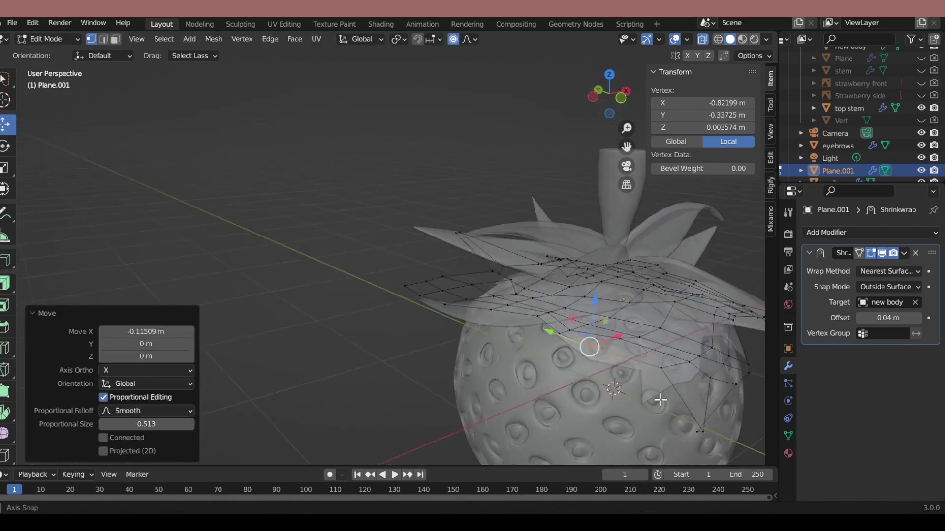
pyautogui.moveTo(711, 463); pyautogui.dragTo(539, 278, button='middle')
# Set Subdivision level 2 and scale the plane's lower-left vertices along Y toward a star point.
pyautogui.hotkey('ctrl', '2')
pyautogui.hotkey('ctrl', 'Tab')
pyautogui.moveTo(469, 344); pyautogui.dragTo(167, 338, button='middle')
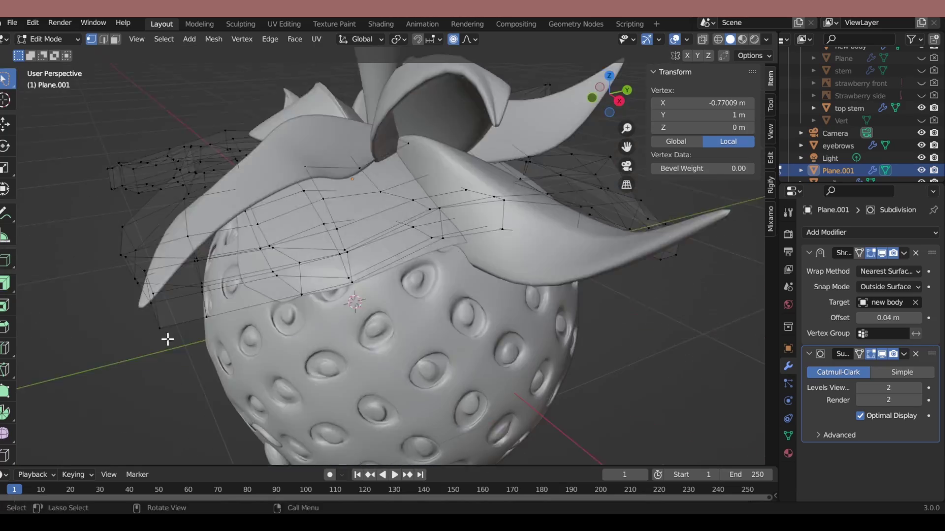
pyautogui.press('s')
pyautogui.press('y')
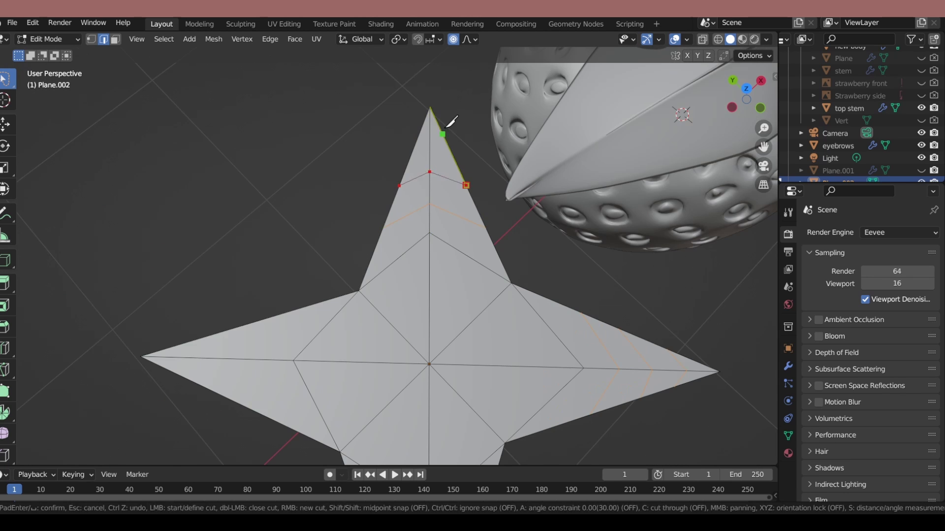
# Move the wrap's centre vertex vertically with proportional falloff.
pyautogui.press('g')
pyautogui.press('z')
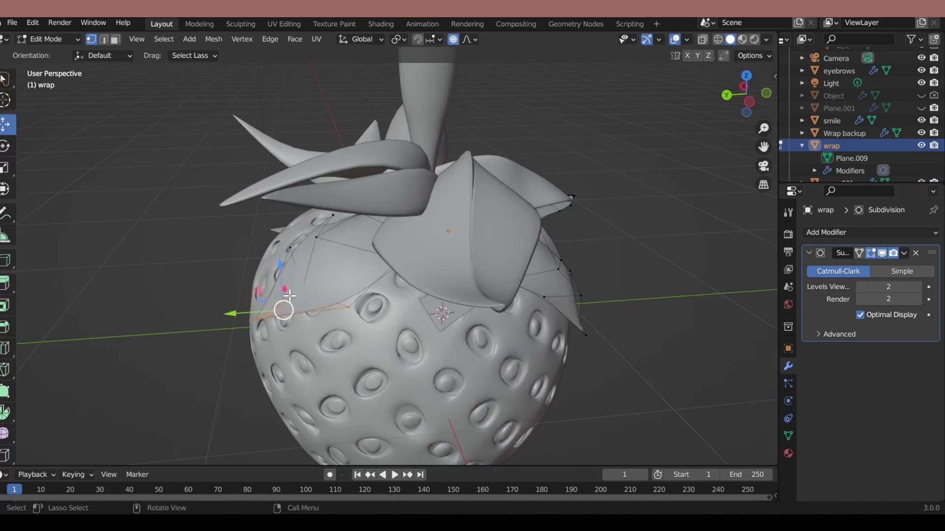
# Lower the wrap's flap points along Z with proportional falloff so they hug the body.
pyautogui.moveTo(289, 295); pyautogui.dragTo(256, 265, button='middle')
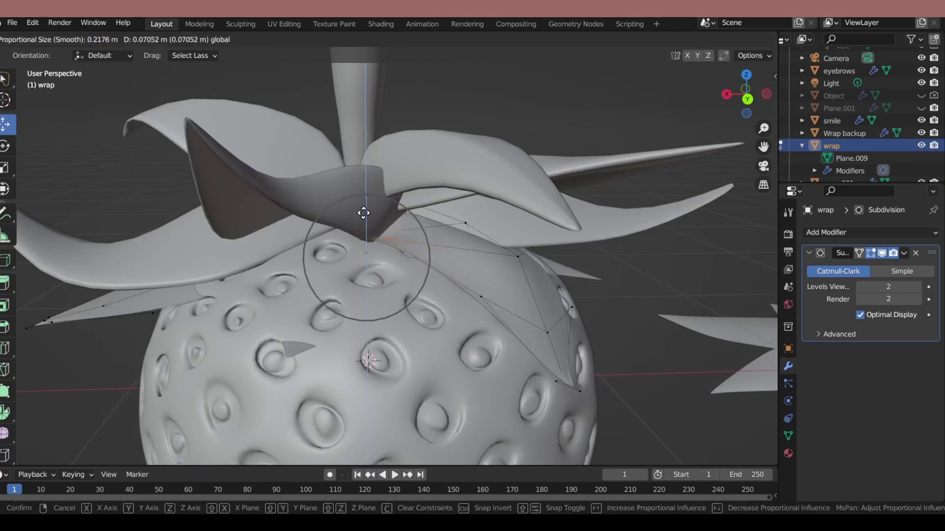
pyautogui.press('g')
pyautogui.press('z')
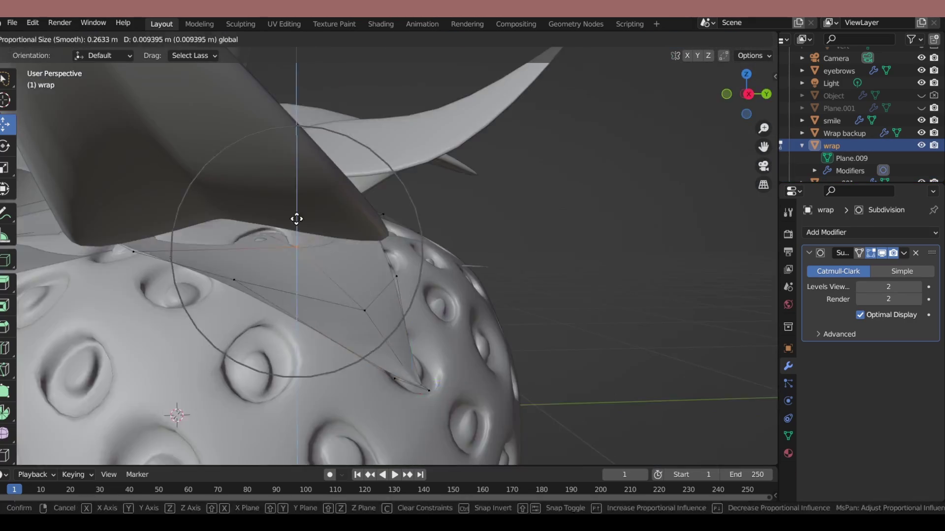
pyautogui.click(397, 265)
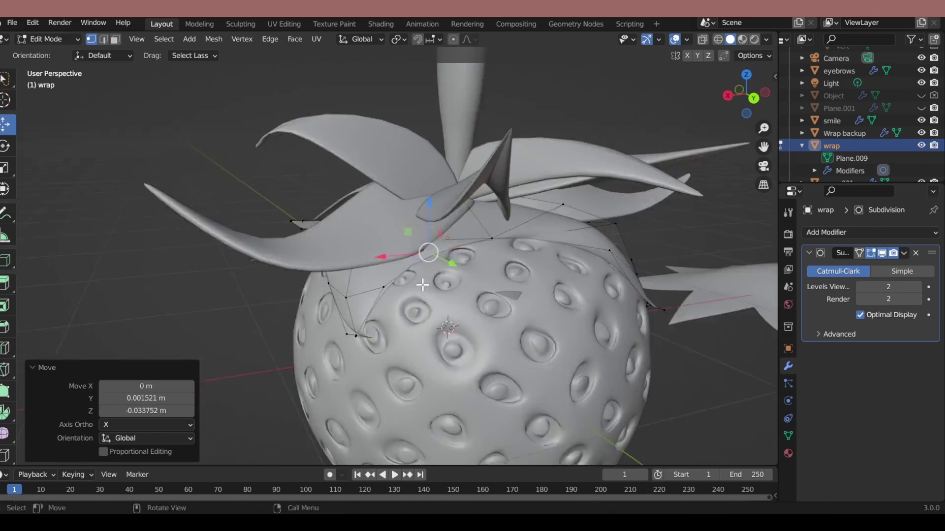
pyautogui.press('g')
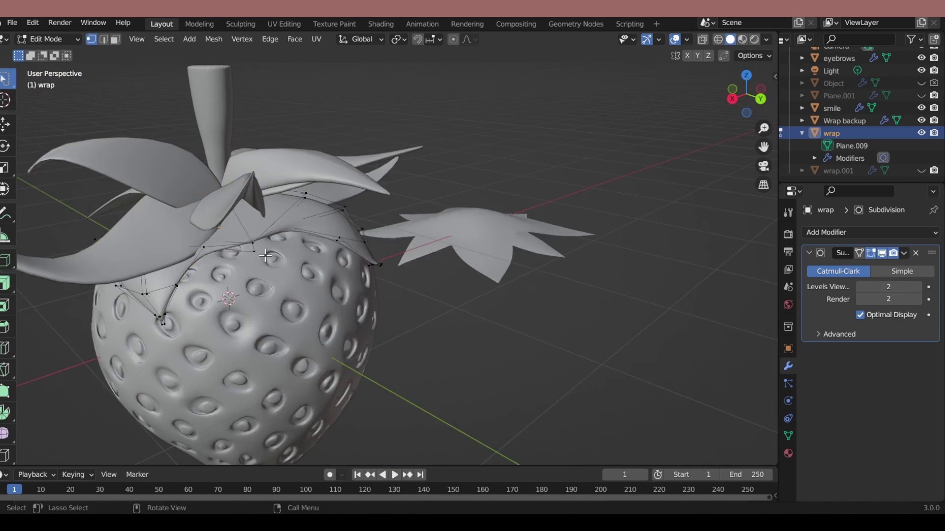
pyautogui.moveTo(453, 311); pyautogui.dragTo(496, 270, button='middle')
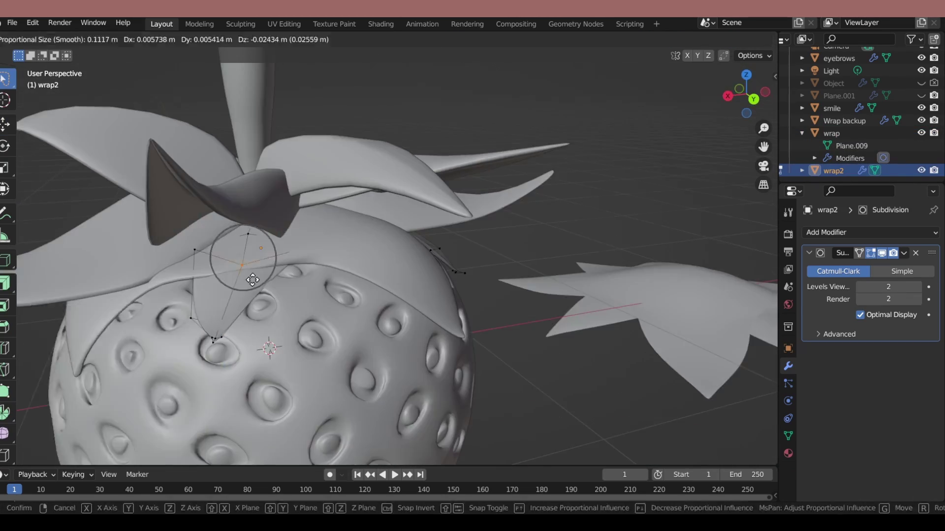
pyautogui.press('z')
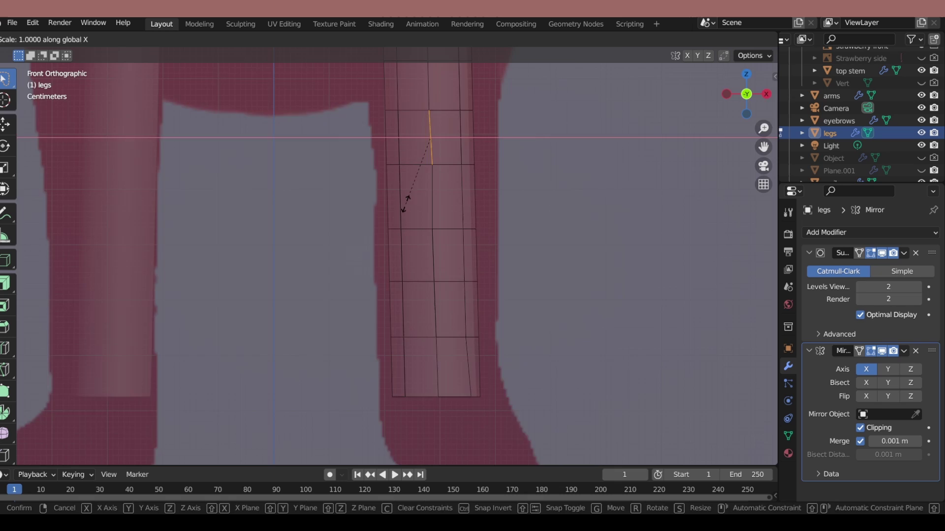
# Flatten the arm selection to zero along X to align it.
pyautogui.press('0')
pyautogui.press('Return')
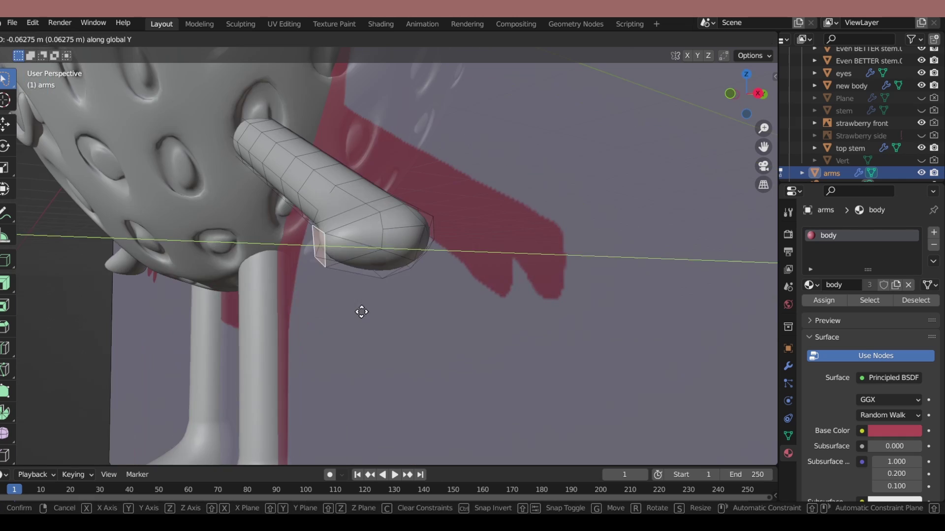
# Finish pulling the arm along Y and dissolve the vertices at its tip.
pyautogui.click(362, 312)
pyautogui.moveTo(362, 312); pyautogui.dragTo(383, 234, button='middle')
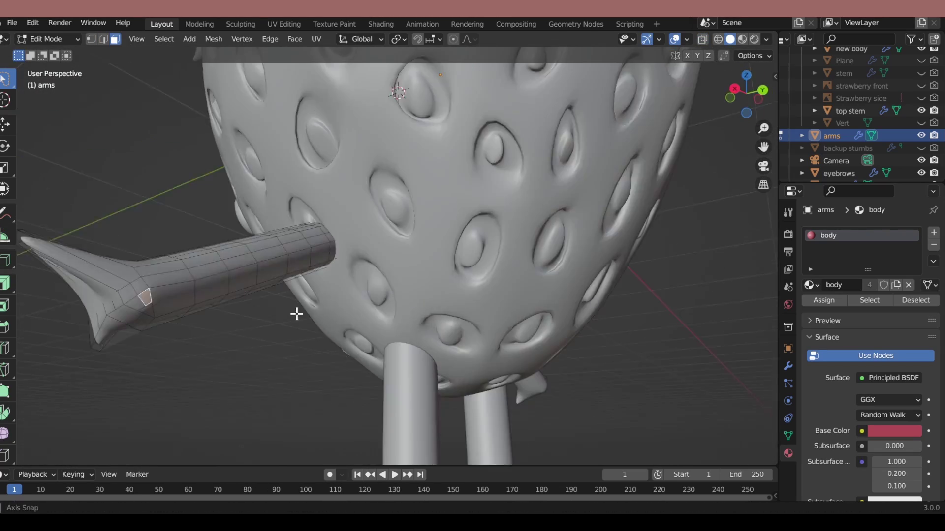
pyautogui.press('x')
pyautogui.click(236, 291)
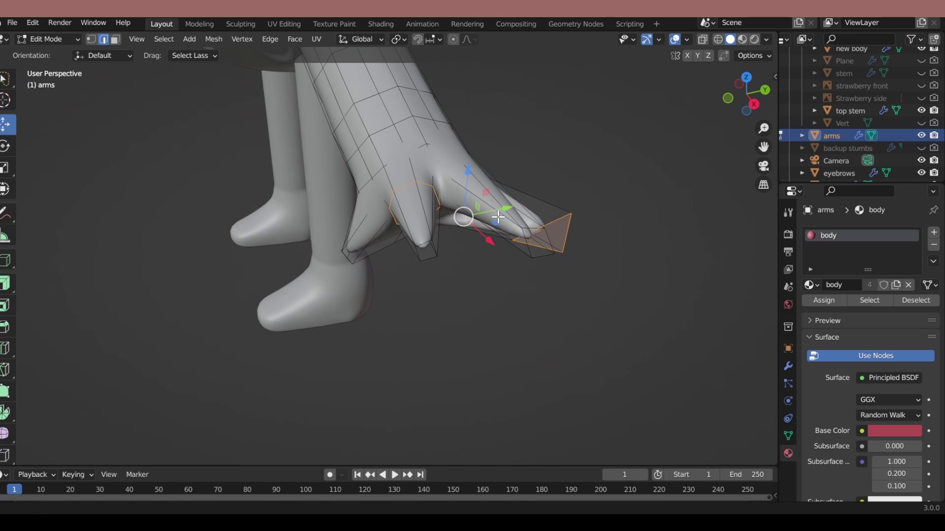
# With X-ray on, knife-cut new edges along the fingers of the hand.
pyautogui.press('k')
pyautogui.hotkey('alt', 'z')
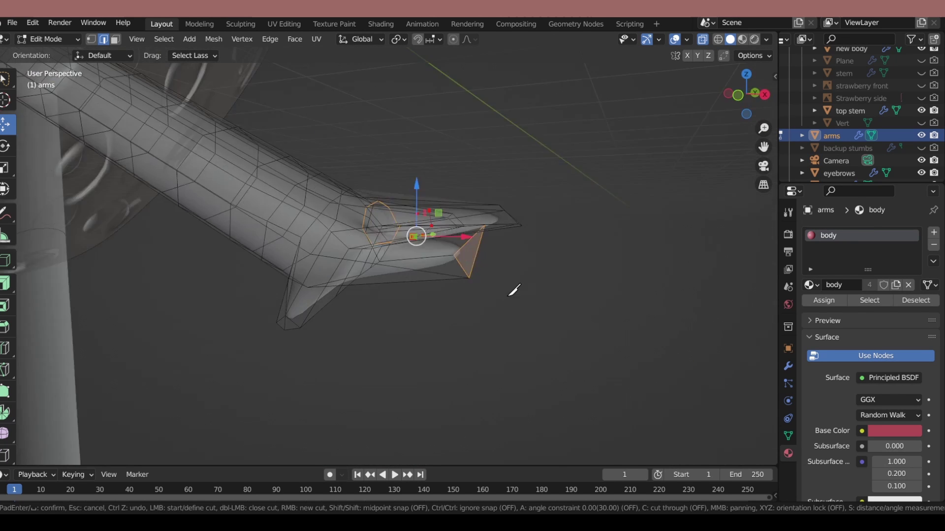
pyautogui.moveTo(514, 290); pyautogui.dragTo(442, 275, button='middle')
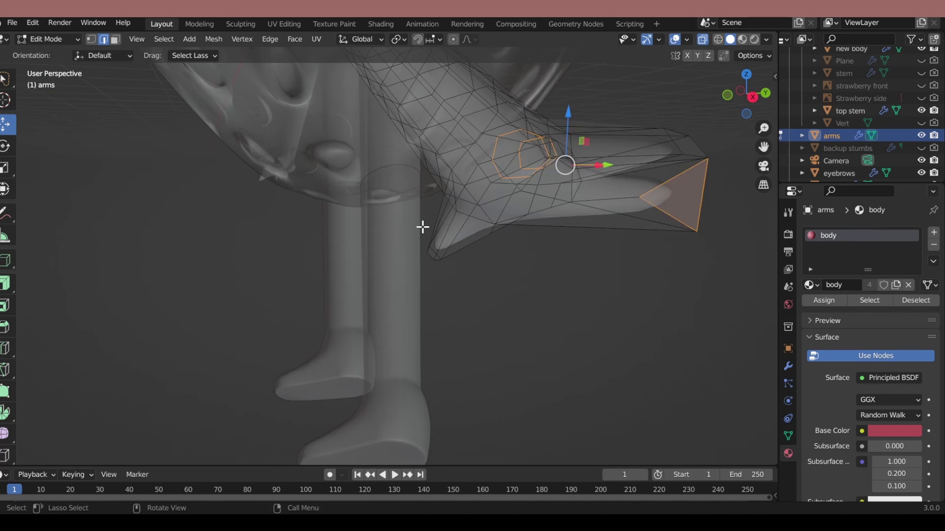
pyautogui.press('k')
pyautogui.press('k')
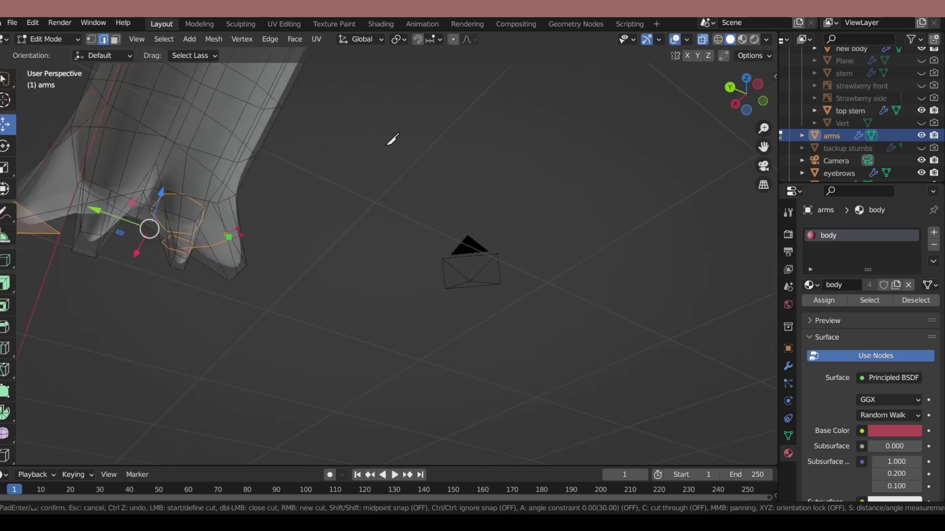
pyautogui.moveTo(156, 150)
pyautogui.mouseDown(button='middle')
pyautogui.moveTo(190, 225)
pyautogui.moveTo(256, 256)
pyautogui.mouseUp(button='middle')
pyautogui.press('Escape')
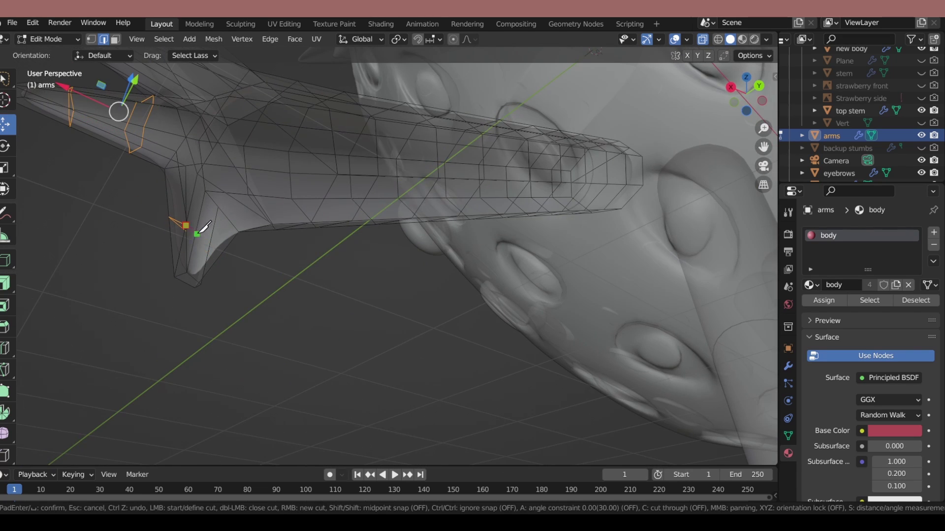
pyautogui.moveTo(200, 232)
pyautogui.mouseDown(button='middle')
pyautogui.moveTo(300, 267)
pyautogui.moveTo(55, 326)
pyautogui.mouseUp(button='middle')
pyautogui.press('Escape')
pyautogui.moveTo(265, 218)
pyautogui.mouseDown(button='middle')
pyautogui.moveTo(319, 344)
pyautogui.moveTo(356, 300)
pyautogui.moveTo(345, 276)
pyautogui.moveTo(356, 277)
pyautogui.mouseUp(button='middle')
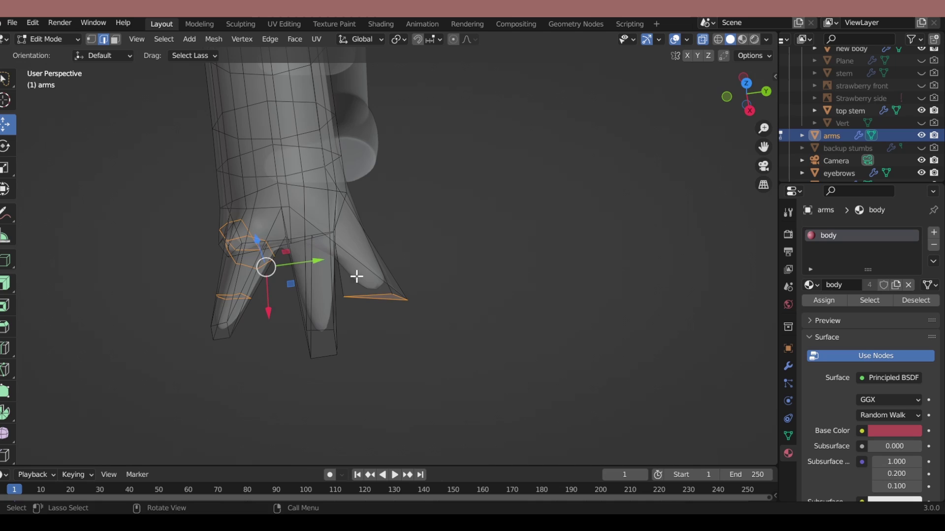
pyautogui.click(330, 244)
pyautogui.moveTo(329, 243)
pyautogui.mouseDown(button='middle')
pyautogui.moveTo(269, 301)
pyautogui.moveTo(263, 259)
pyautogui.moveTo(294, 237)
pyautogui.mouseUp(button='middle')
pyautogui.press('Return')
# Cut across a finger tip and nudge a finger vertex -0.017543 m along X.
pyautogui.moveTo(317, 299); pyautogui.dragTo(242, 316, button='middle')
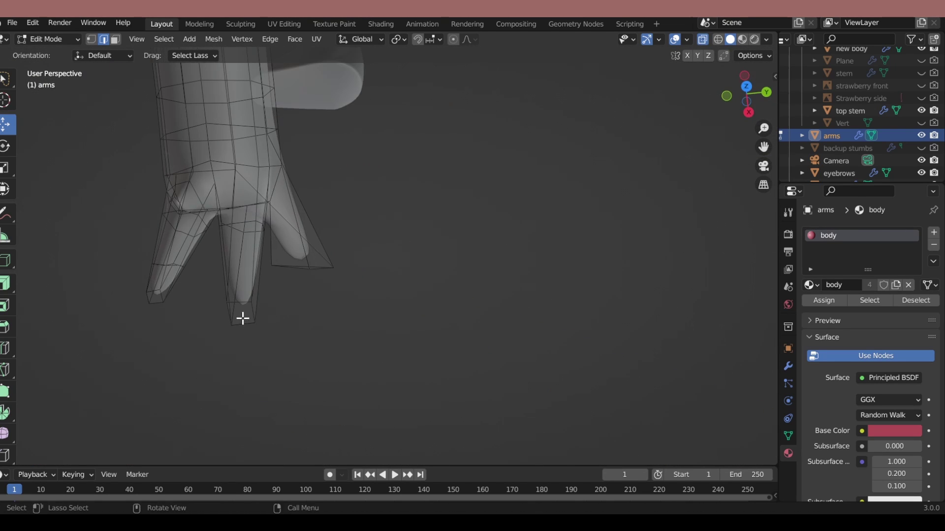
pyautogui.press('k')
pyautogui.moveTo(213, 190)
pyautogui.mouseDown(button='middle')
pyautogui.moveTo(317, 211)
pyautogui.moveTo(340, 202)
pyautogui.mouseUp(button='middle')
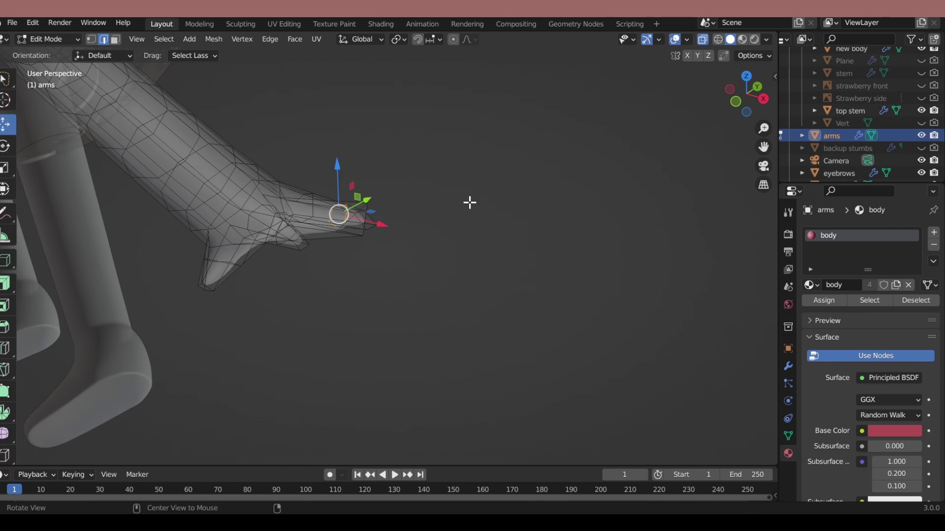
pyautogui.press('g')
pyautogui.press('x')
pyautogui.moveTo(469, 202)
pyautogui.mouseDown(button='middle')
pyautogui.moveTo(362, 223)
pyautogui.moveTo(491, 162)
pyautogui.moveTo(483, 308)
pyautogui.mouseUp(button='middle')
pyautogui.click(363, 224)
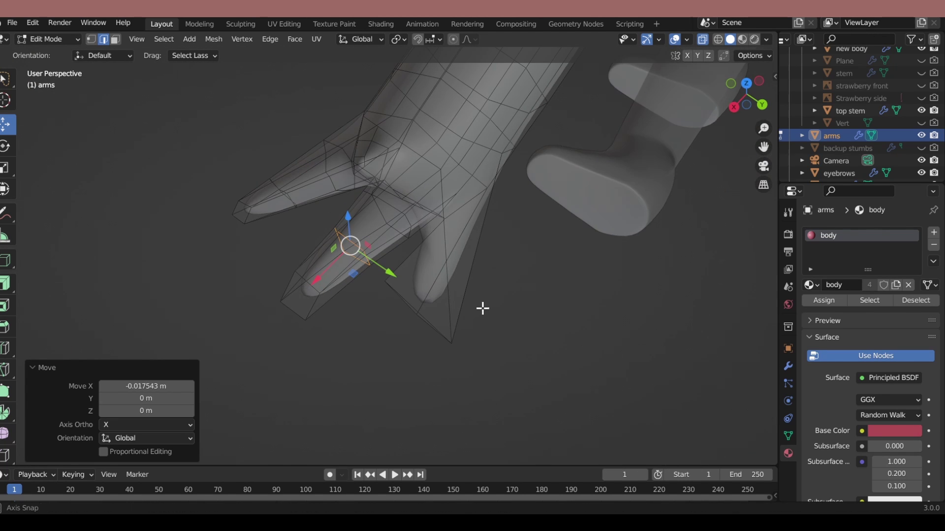
# Add knife cuts on the fingers and rotate a finger outward.
pyautogui.moveTo(486, 238)
pyautogui.mouseDown(button='middle')
pyautogui.moveTo(629, 342)
pyautogui.moveTo(373, 268)
pyautogui.moveTo(545, 380)
pyautogui.moveTo(618, 369)
pyautogui.moveTo(522, 275)
pyautogui.moveTo(657, 350)
pyautogui.moveTo(597, 312)
pyautogui.moveTo(612, 226)
pyautogui.mouseUp(button='middle')
pyautogui.press('Return')
pyautogui.press('k')
pyautogui.press('Return')
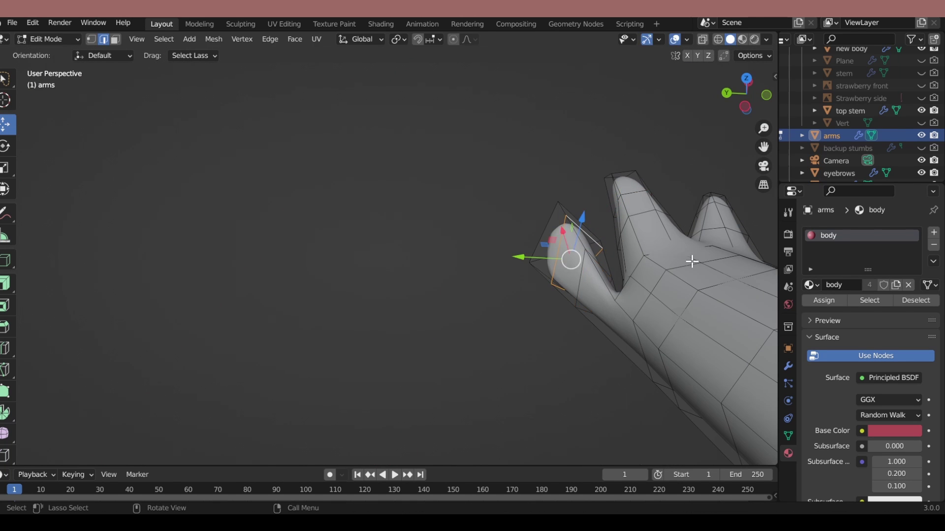
pyautogui.press('g')
pyautogui.click(692, 262)
pyautogui.moveTo(692, 261); pyautogui.dragTo(737, 269, button='middle')
pyautogui.press('r')
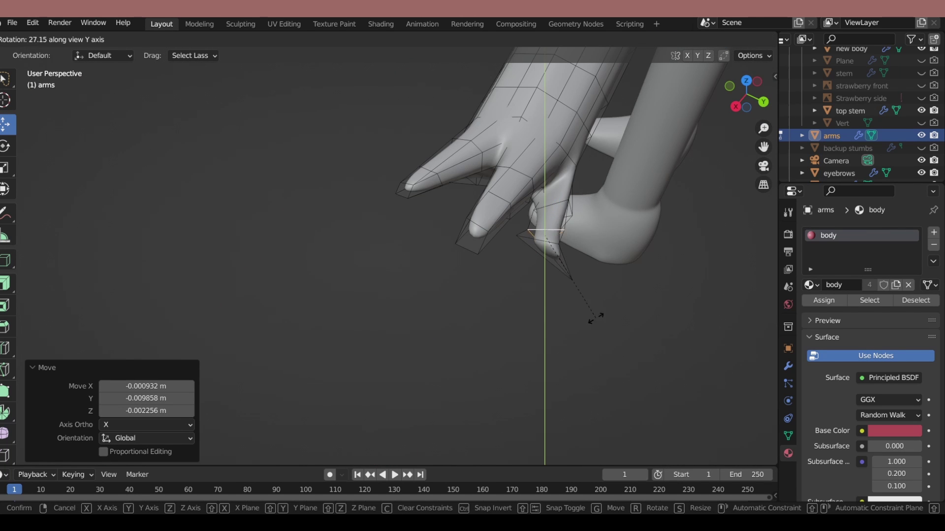
pyautogui.press('Escape')
pyautogui.moveTo(595, 318)
pyautogui.mouseDown(button='middle')
pyautogui.moveTo(679, 308)
pyautogui.moveTo(650, 310)
pyautogui.moveTo(601, 244)
pyautogui.mouseUp(button='middle')
pyautogui.press('r')
pyautogui.press('r')
pyautogui.click(679, 308)
# Scale the hand to 0.779 and raise the arm.
pyautogui.press('2')
pyautogui.press('s')
pyautogui.click(644, 320)
pyautogui.moveTo(645, 320)
pyautogui.mouseDown(button='middle')
pyautogui.moveTo(454, 175)
pyautogui.moveTo(581, 275)
pyautogui.mouseUp(button='middle')
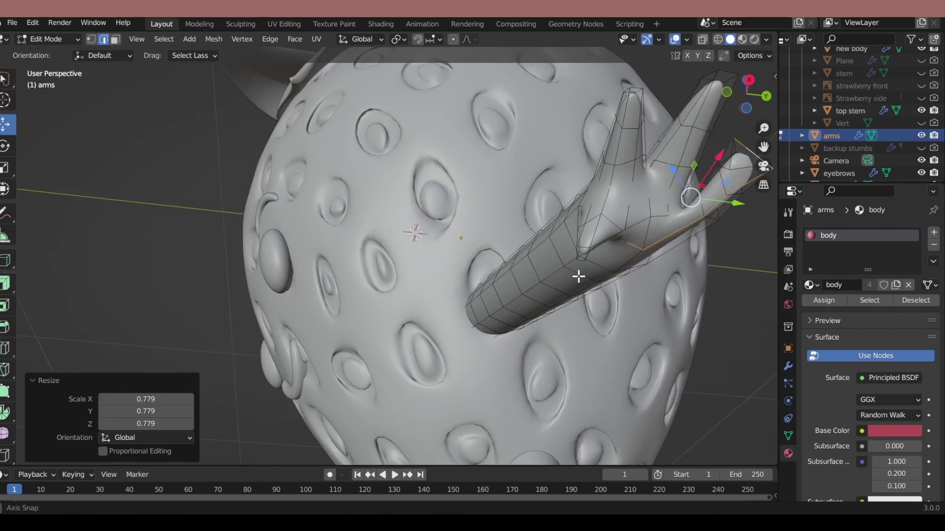
pyautogui.press('KP_1')
pyautogui.moveTo(507, 279)
pyautogui.mouseDown(button='middle')
pyautogui.moveTo(579, 276)
pyautogui.moveTo(265, 210)
pyautogui.moveTo(291, 211)
pyautogui.moveTo(295, 148)
pyautogui.moveTo(317, 215)
pyautogui.mouseUp(button='middle')
pyautogui.press('g')
pyautogui.click(296, 142)
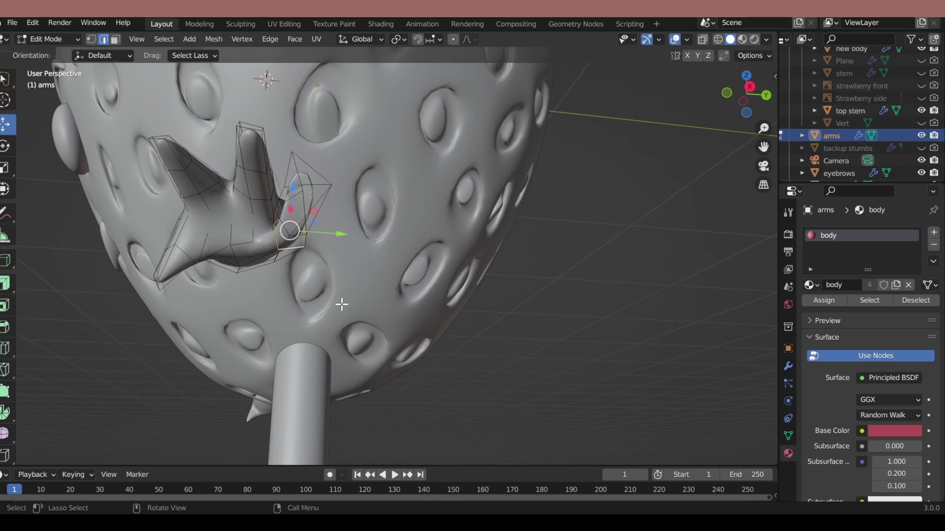
# Rotate the arm against the body and shift it 0.027378 m along X.
pyautogui.moveTo(342, 305)
pyautogui.mouseDown(button='middle')
pyautogui.moveTo(407, 294)
pyautogui.moveTo(259, 238)
pyautogui.moveTo(143, 268)
pyautogui.moveTo(164, 200)
pyautogui.moveTo(151, 207)
pyautogui.moveTo(186, 243)
pyautogui.moveTo(196, 212)
pyautogui.moveTo(251, 331)
pyautogui.mouseUp(button='middle')
pyautogui.press('r')
pyautogui.press('r')
pyautogui.click(407, 293)
pyautogui.hotkey('alt', 'z')
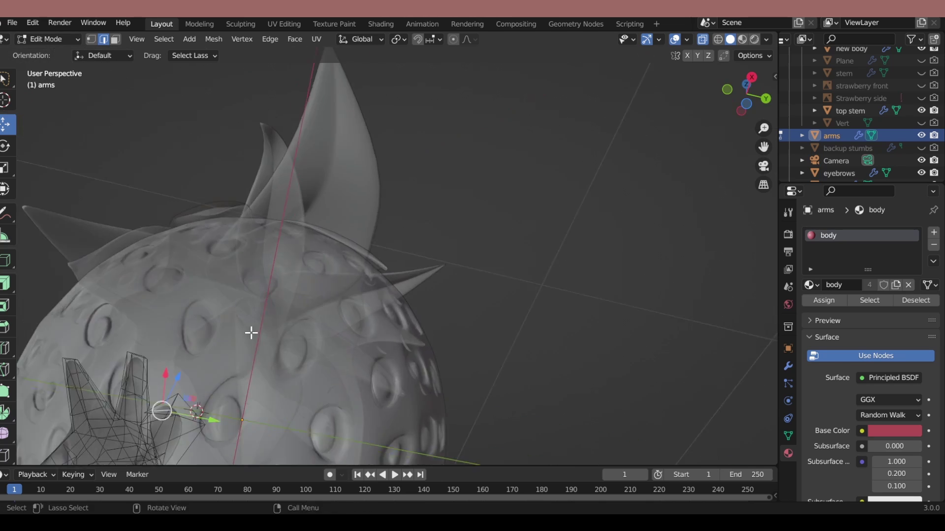
pyautogui.press('KP_Divide')
pyautogui.hotkey('alt', 'z')
pyautogui.moveTo(287, 243); pyautogui.dragTo(303, 183, button='middle')
pyautogui.press('g')
pyautogui.press('x')
pyautogui.click(369, 177)
# Reposition the first fingertip and the arm tip.
pyautogui.moveTo(369, 177); pyautogui.dragTo(286, 185, button='middle')
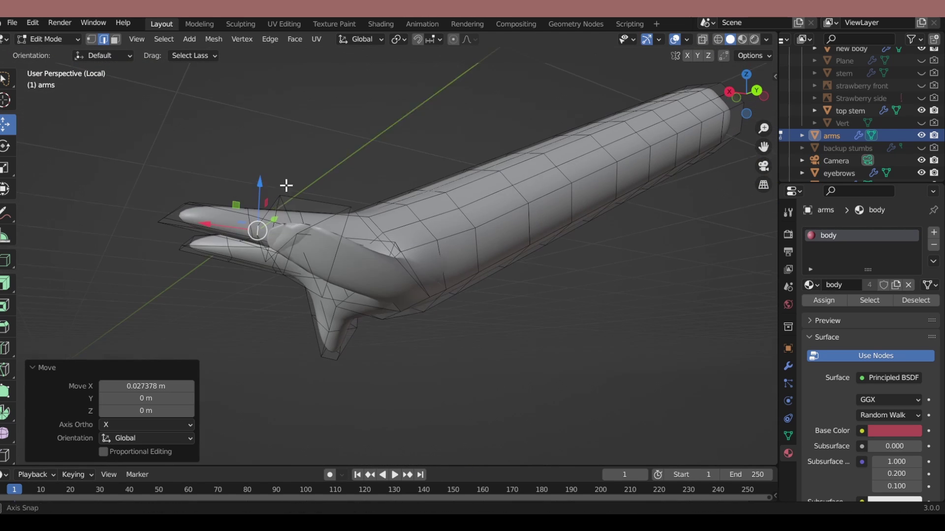
pyautogui.click(300, 243)
pyautogui.moveTo(300, 244)
pyautogui.mouseDown(button='middle')
pyautogui.moveTo(312, 253)
pyautogui.moveTo(300, 226)
pyautogui.mouseUp(button='middle')
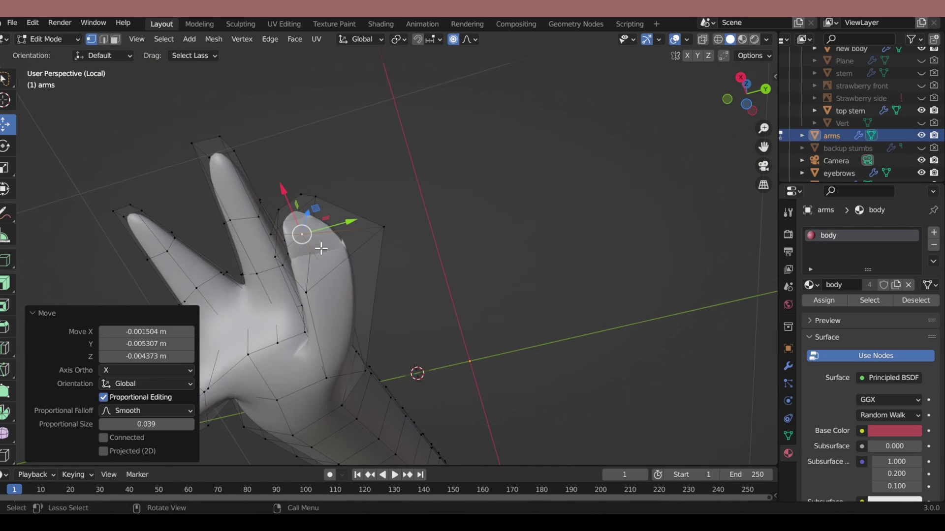
pyautogui.press('g')
pyautogui.click(362, 238)
pyautogui.moveTo(363, 239)
pyautogui.mouseDown(button='middle')
pyautogui.moveTo(434, 388)
pyautogui.moveTo(323, 280)
pyautogui.mouseUp(button='middle')
# In face mode, raise a fingertip face 0.03106 m along Z.
pyautogui.press('3')
pyautogui.press('g')
pyautogui.click(337, 338)
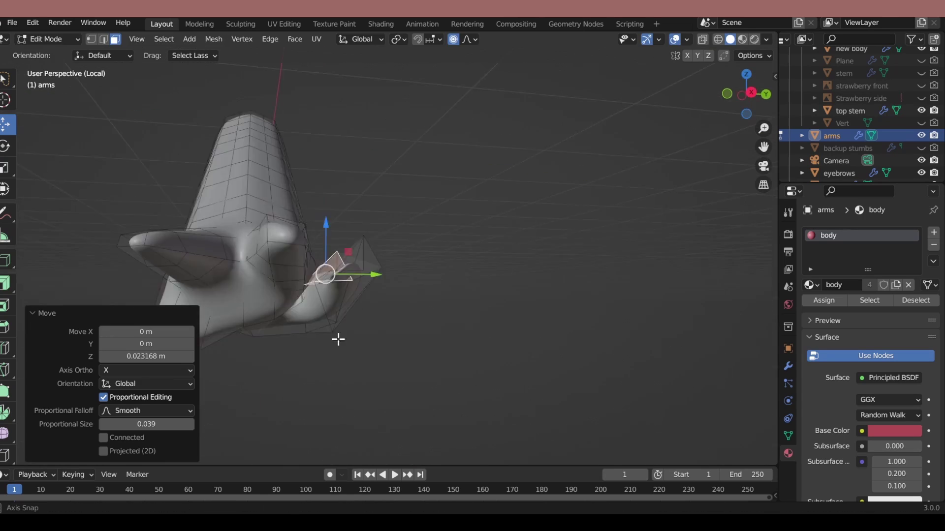
pyautogui.press('g')
pyautogui.moveTo(338, 337)
pyautogui.mouseDown(button='middle')
pyautogui.moveTo(308, 281)
pyautogui.moveTo(364, 301)
pyautogui.mouseUp(button='middle')
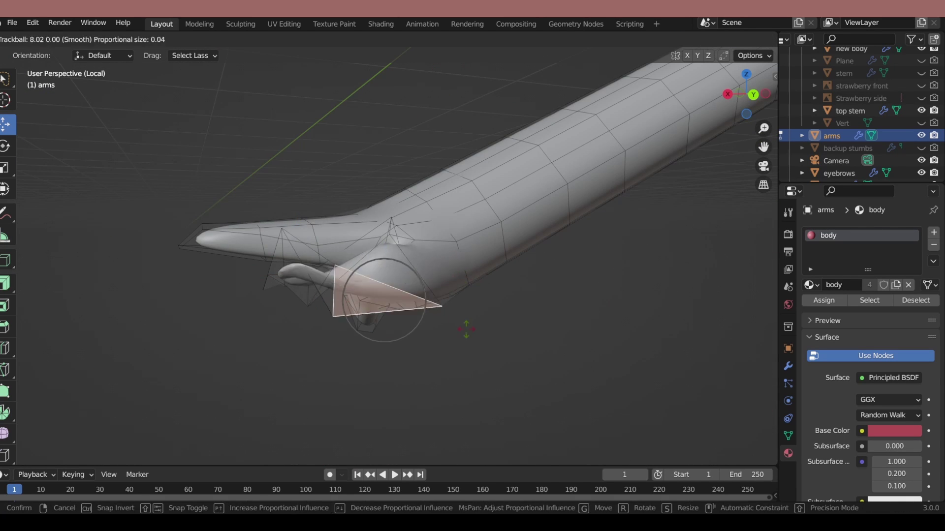
pyautogui.click(467, 329)
pyautogui.moveTo(466, 329)
pyautogui.mouseDown(button='middle')
pyautogui.moveTo(333, 221)
pyautogui.moveTo(315, 296)
pyautogui.mouseUp(button='middle')
pyautogui.press('g')
pyautogui.press('z')
pyautogui.click(327, 232)
# Lower the other fingertip faces along Z with proportional falloff.
pyautogui.press('g')
pyautogui.press('z')
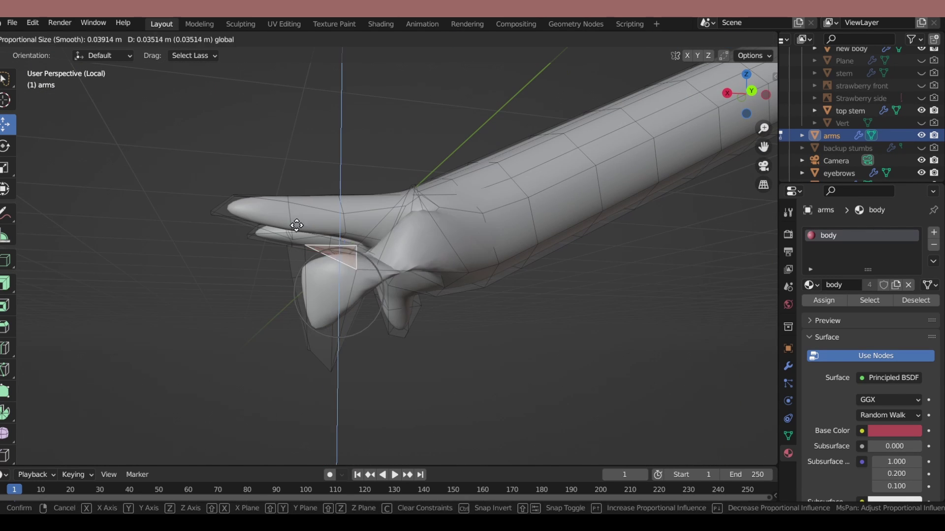
pyautogui.click(412, 357)
pyautogui.moveTo(412, 356)
pyautogui.mouseDown(button='middle')
pyautogui.moveTo(229, 217)
pyautogui.moveTo(361, 218)
pyautogui.moveTo(471, 311)
pyautogui.moveTo(433, 221)
pyautogui.moveTo(458, 194)
pyautogui.mouseUp(button='middle')
pyautogui.press('g')
pyautogui.press('z')
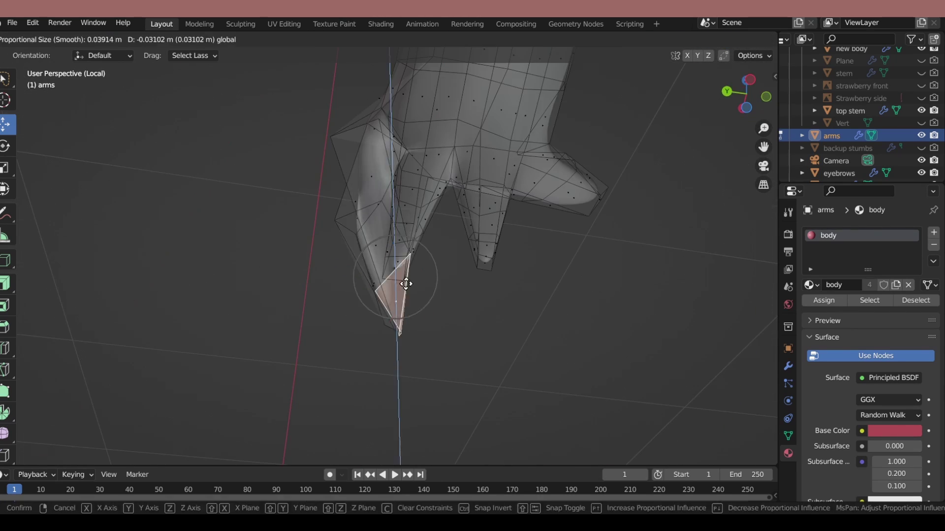
pyautogui.click(406, 284)
pyautogui.moveTo(406, 284); pyautogui.dragTo(473, 222, button='middle')
pyautogui.press('g')
pyautogui.press('z')
pyautogui.click(394, 163)
# Rotate the tip faces and thumb face (-2.6°, -4.58°, -7.45°) to bend them.
pyautogui.moveTo(394, 163)
pyautogui.mouseDown(button='middle')
pyautogui.moveTo(492, 146)
pyautogui.moveTo(561, 154)
pyautogui.moveTo(388, 323)
pyautogui.mouseUp(button='middle')
pyautogui.press('r')
pyautogui.click(369, 243)
pyautogui.moveTo(369, 243); pyautogui.dragTo(433, 231, button='middle')
pyautogui.press('r')
pyautogui.press('r')
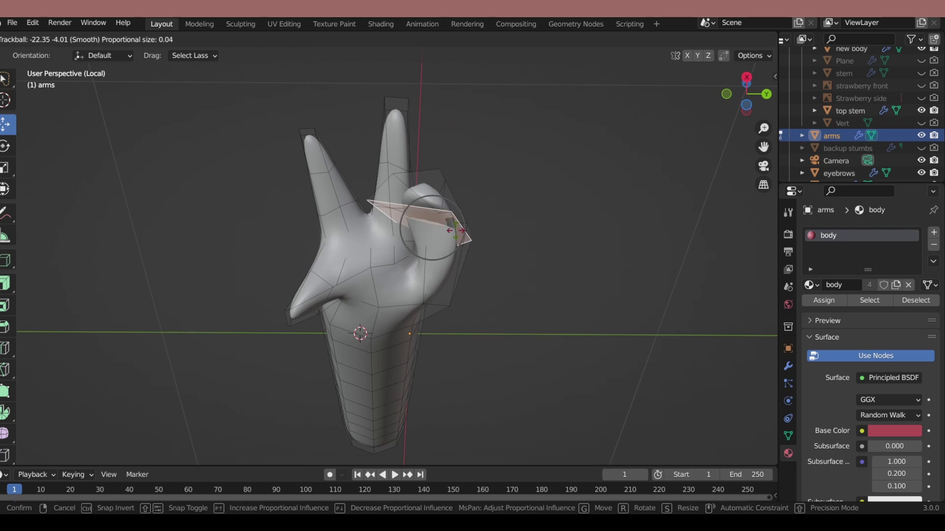
pyautogui.rightClick(498, 172)
pyautogui.moveTo(498, 172); pyautogui.dragTo(533, 135, button='middle')
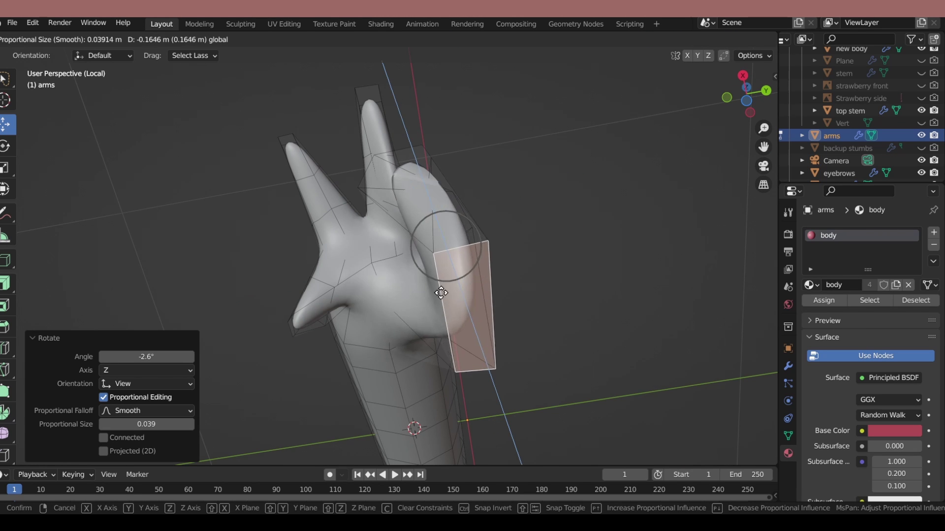
pyautogui.click(437, 251)
pyautogui.moveTo(438, 251)
pyautogui.mouseDown(button='middle')
pyautogui.moveTo(475, 163)
pyautogui.moveTo(528, 185)
pyautogui.mouseUp(button='middle')
pyautogui.press('r')
pyautogui.press('r')
pyautogui.click(463, 197)
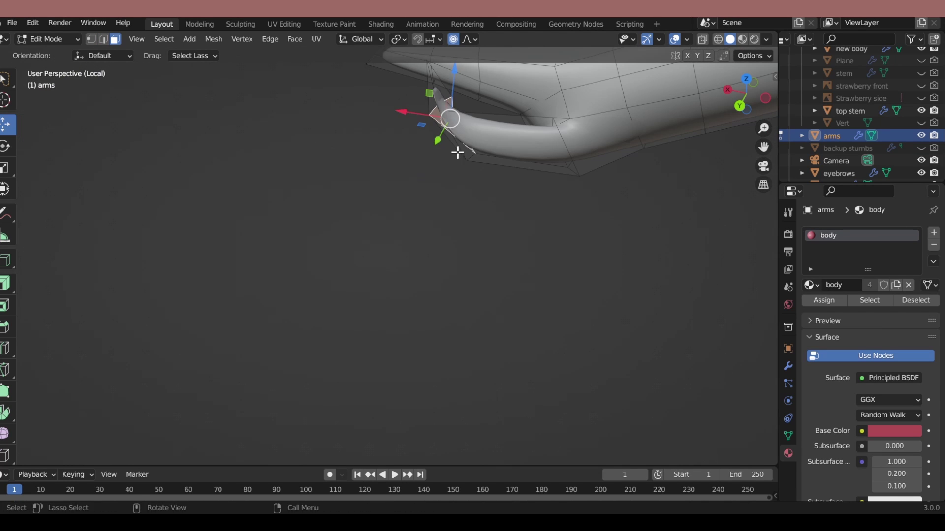
# Rotate the lower fingertip face so it tilts downward.
pyautogui.hotkey('shift', 'space')
pyautogui.press('r')
pyautogui.moveTo(244, 137); pyautogui.dragTo(391, 110, button='middle')
pyautogui.moveTo(506, 109); pyautogui.dragTo(534, 131, button='middle')
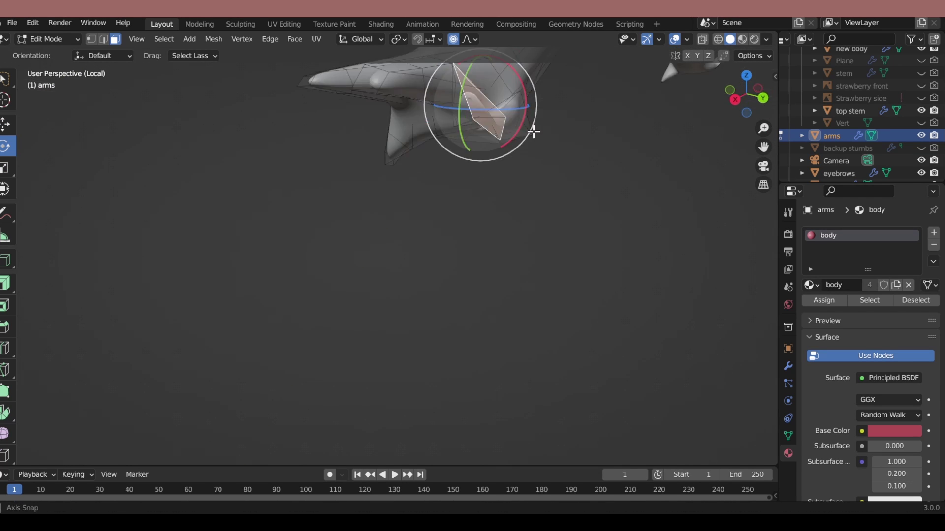
pyautogui.press('r')
pyautogui.click(116, 120)
pyautogui.moveTo(116, 120)
pyautogui.mouseDown(button='middle')
pyautogui.moveTo(492, 169)
pyautogui.moveTo(618, 243)
pyautogui.moveTo(577, 106)
pyautogui.moveTo(495, 127)
pyautogui.moveTo(476, 203)
pyautogui.mouseUp(button='middle')
# Lower the fingertip face 0.033068 m along Z.
pyautogui.hotkey('shift', 'space')
pyautogui.press('g')
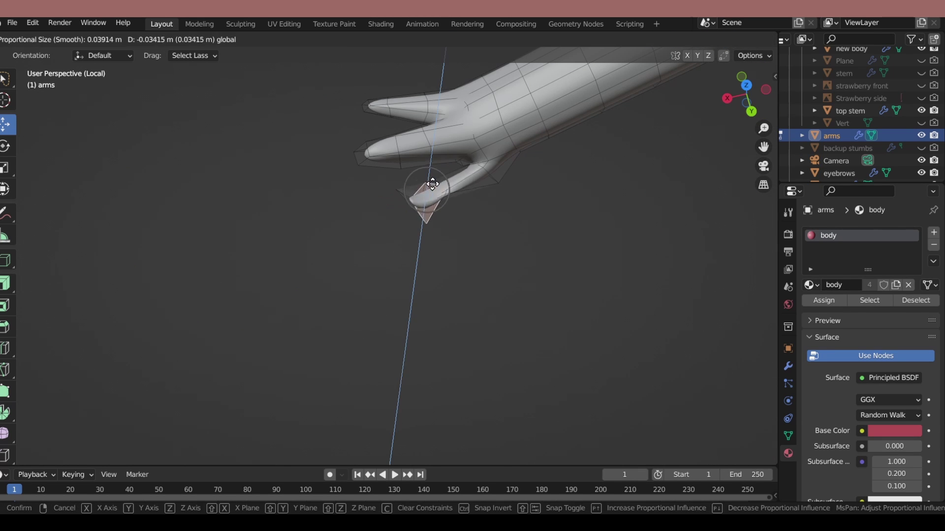
pyautogui.click(452, 151)
pyautogui.moveTo(452, 151)
pyautogui.mouseDown(button='middle')
pyautogui.moveTo(502, 202)
pyautogui.moveTo(506, 274)
pyautogui.moveTo(539, 236)
pyautogui.moveTo(527, 242)
pyautogui.moveTo(432, 162)
pyautogui.moveTo(481, 130)
pyautogui.moveTo(559, 141)
pyautogui.moveTo(497, 154)
pyautogui.mouseUp(button='middle')
# Move the fingertip on Z and tilt it further down to -30.3°.
pyautogui.press('g')
pyautogui.press('z')
pyautogui.moveTo(610, 222); pyautogui.dragTo(640, 172, button='middle')
pyautogui.press('r')
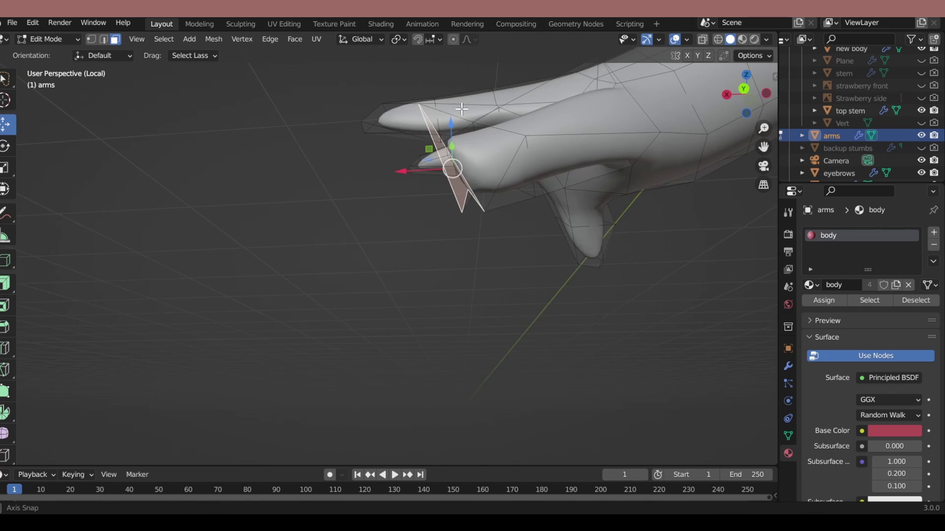
pyautogui.click(668, 124)
# Shrink the fingertip face to 0.522 of its size.
pyautogui.press('s')
pyautogui.click(586, 242)
pyautogui.press('s')
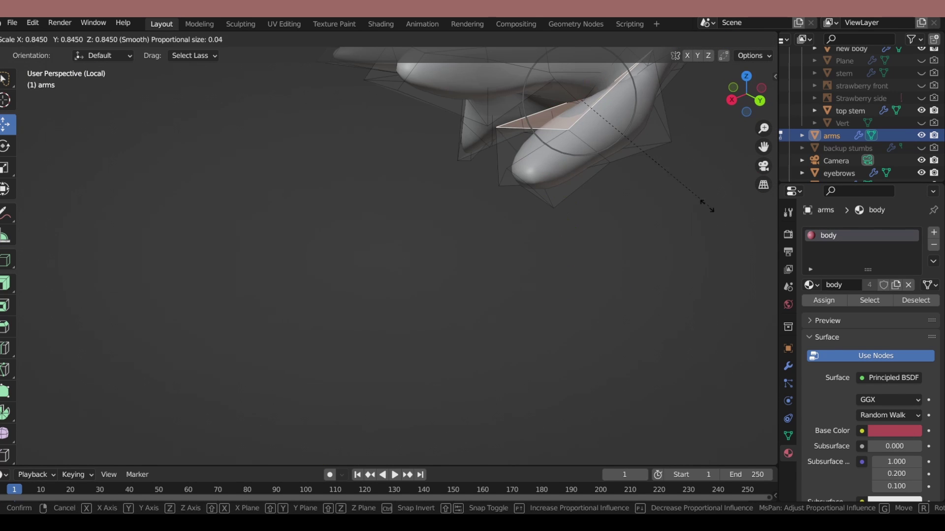
pyautogui.click(707, 205)
pyautogui.moveTo(706, 205)
pyautogui.mouseDown(button='middle')
pyautogui.moveTo(580, 169)
pyautogui.moveTo(631, 210)
pyautogui.moveTo(717, 120)
pyautogui.mouseUp(button='middle')
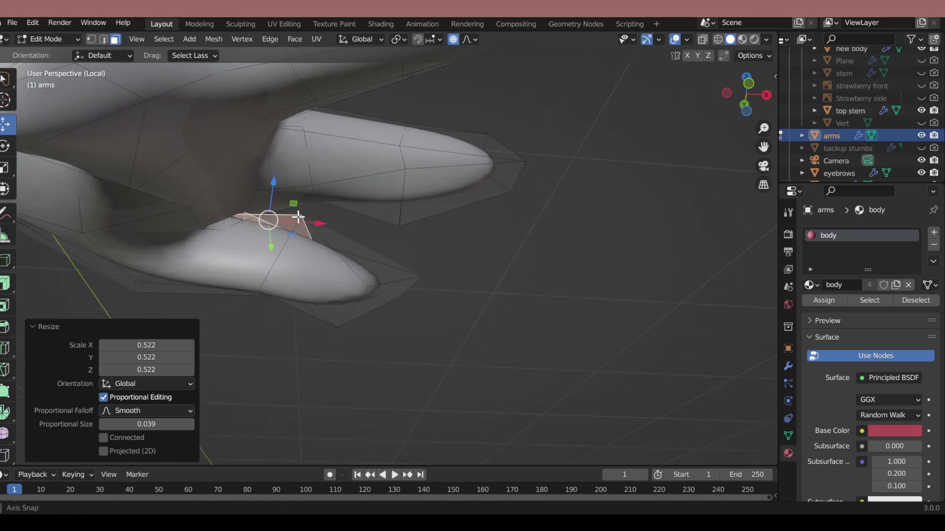
# In front orthographic view, adjust the tip face's height along Z.
pyautogui.press('KP_1')
pyautogui.press('g')
pyautogui.press('z')
pyautogui.click(280, 197)
pyautogui.moveTo(280, 197)
pyautogui.mouseDown(button='middle')
pyautogui.moveTo(327, 164)
pyautogui.moveTo(424, 265)
pyautogui.mouseUp(button='middle')
pyautogui.press('g')
pyautogui.click(291, 143)
# Check the reshaped fingertip from the front and back orthographic views.
pyautogui.press('KP_1')
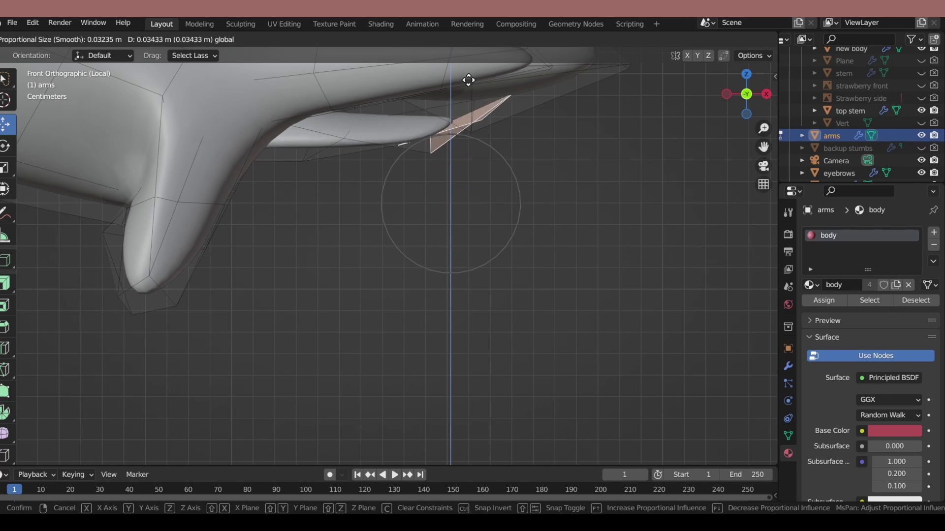
pyautogui.click(468, 80)
pyautogui.moveTo(468, 81)
pyautogui.mouseDown(button='middle')
pyautogui.moveTo(391, 164)
pyautogui.moveTo(658, 232)
pyautogui.moveTo(702, 190)
pyautogui.moveTo(750, 212)
pyautogui.mouseUp(button='middle')
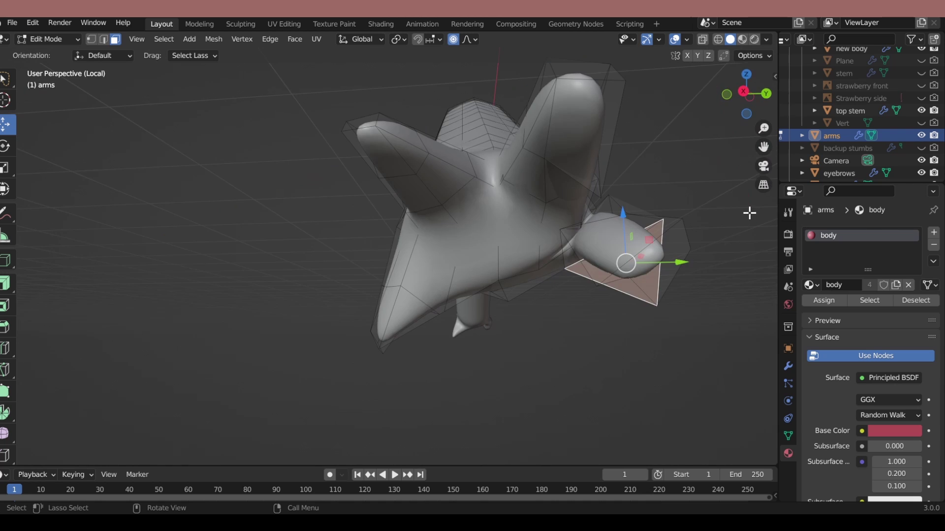
pyautogui.press('ctrl+KP_1')
pyautogui.press('KP_1')
pyautogui.press('ctrl+KP_1')
# Zoom in on the hand from the front, move a fingertip, cancelling an unwanted move.
pyautogui.press('KP_1')
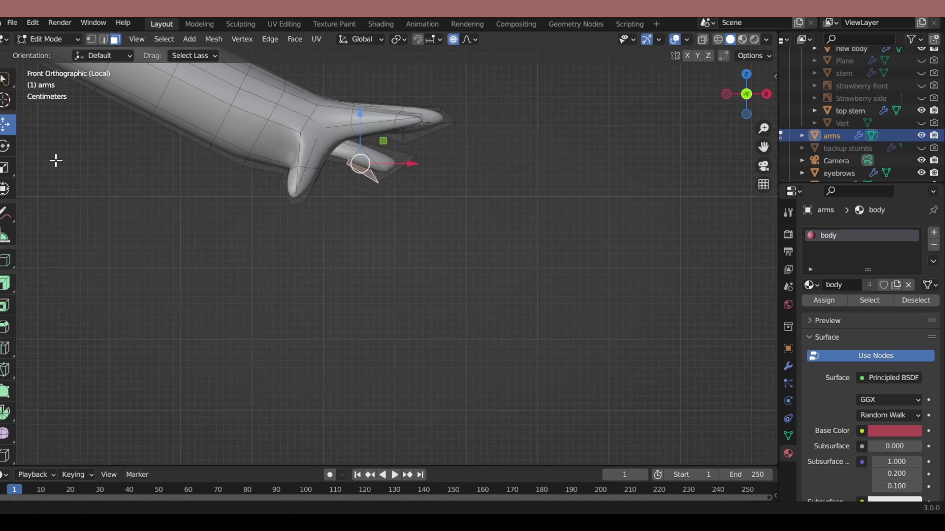
pyautogui.moveTo(56, 161)
pyautogui.mouseDown(button='middle')
pyautogui.moveTo(379, 170)
pyautogui.moveTo(436, 291)
pyautogui.moveTo(512, 270)
pyautogui.mouseUp(button='middle')
pyautogui.press('KP_1')
pyautogui.scroll(2, 379, 170)
pyautogui.click(329, 177)
pyautogui.press('g')
pyautogui.rightClick(513, 275)
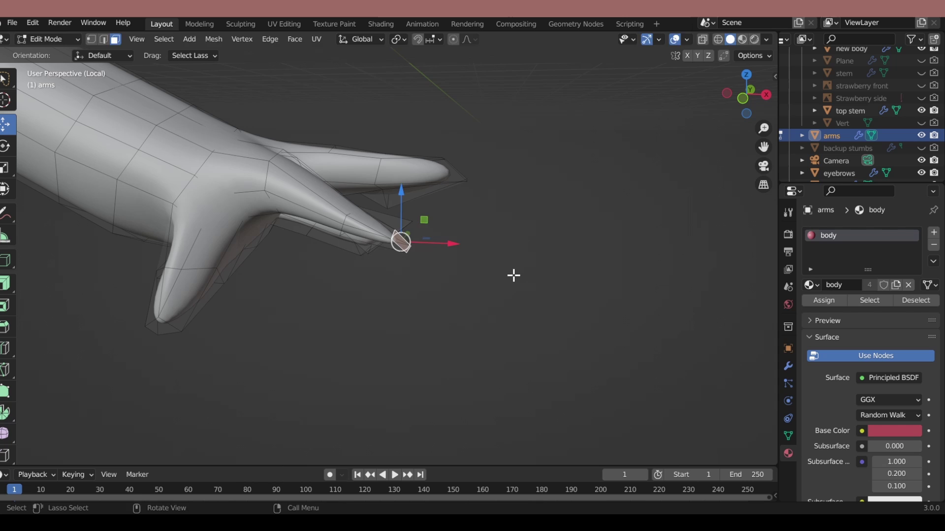
# Turn off proportional editing and nudge a fingertip -0.002882 m along Y.
pyautogui.click(400, 229)
pyautogui.moveTo(400, 229); pyautogui.dragTo(492, 190, button='middle')
pyautogui.press('KP_1')
pyautogui.click(390, 140)
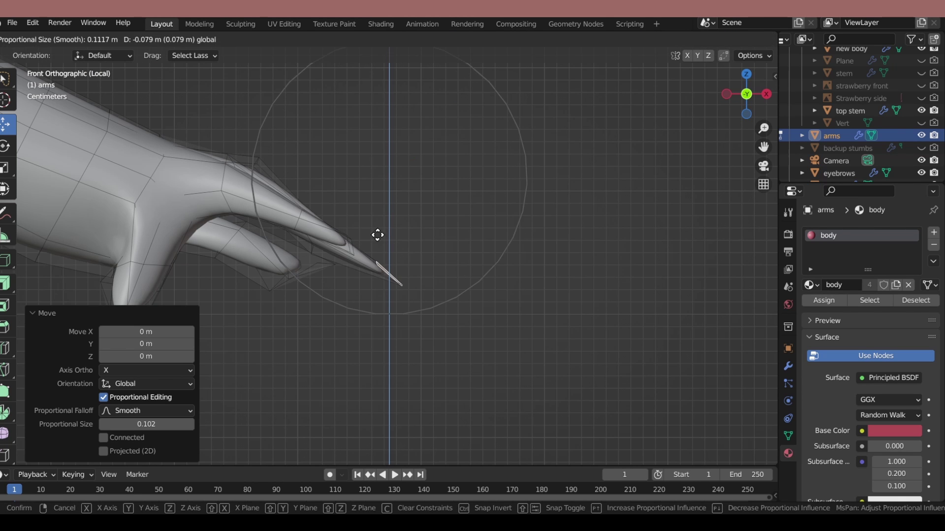
pyautogui.press('o')
pyautogui.press('g')
pyautogui.click(437, 240)
# Shift another fingertip -0.029723 m on X with proportional size 0.112, then vertically.
pyautogui.moveTo(437, 240); pyautogui.dragTo(492, 199, button='middle')
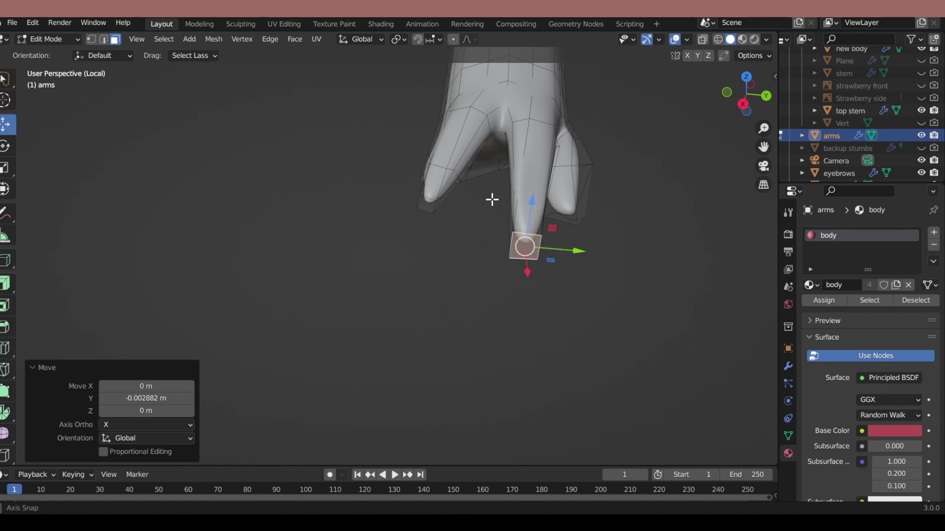
pyautogui.moveTo(547, 77); pyautogui.dragTo(550, 247, button='middle')
pyautogui.press('x')
pyautogui.click(498, 225)
pyautogui.moveTo(497, 225); pyautogui.dragTo(535, 190, button='middle')
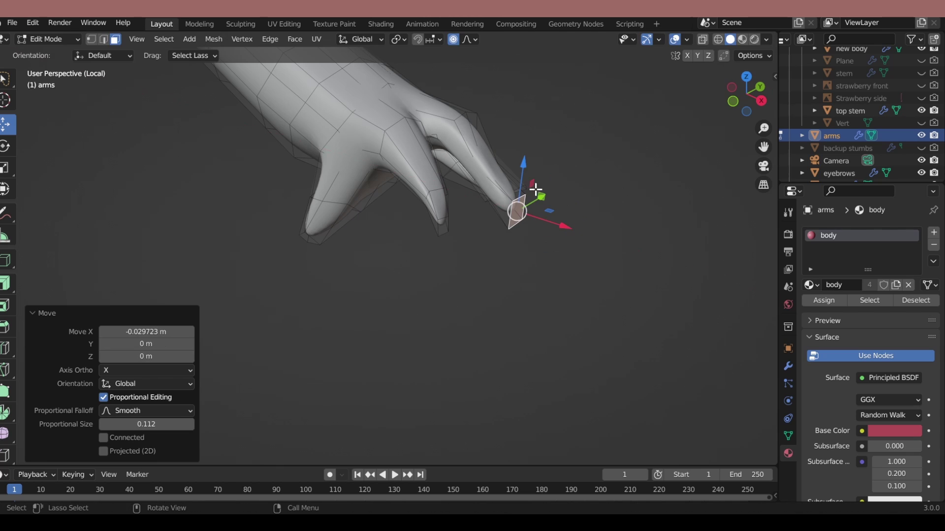
pyautogui.press('g')
pyautogui.click(460, 101)
pyautogui.moveTo(459, 101); pyautogui.dragTo(411, 152, button='middle')
# Rotate a fingertip 59.1° and nudge it along the Y axis.
pyautogui.press('o')
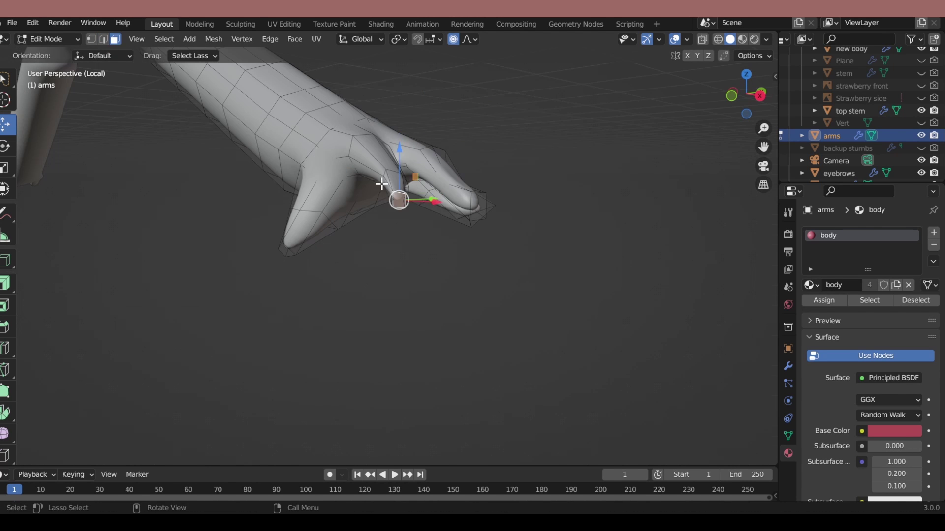
pyautogui.press('KP_1')
pyautogui.press('g')
pyautogui.click(432, 234)
pyautogui.moveTo(432, 234); pyautogui.dragTo(446, 216, button='middle')
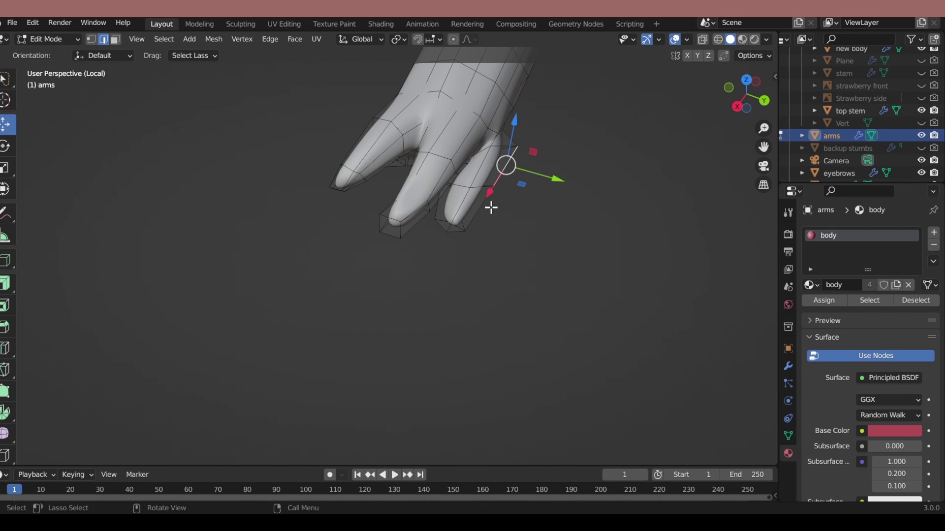
pyautogui.press('g')
pyautogui.press('y')
pyautogui.click(520, 210)
# In face select mode, make the final finger adjustment while viewing the forearm and hand.
pyautogui.press('3')
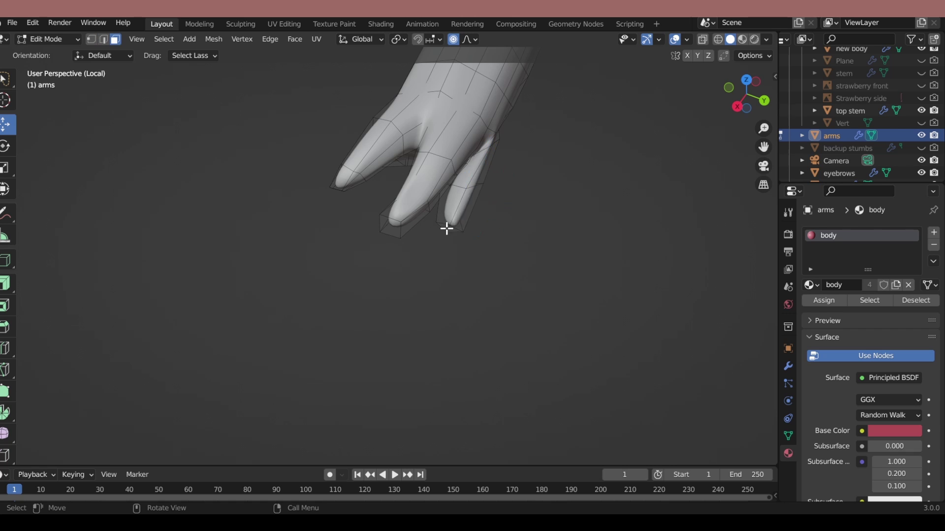
pyautogui.click(481, 241)
pyautogui.moveTo(482, 241); pyautogui.dragTo(506, 217, button='middle')
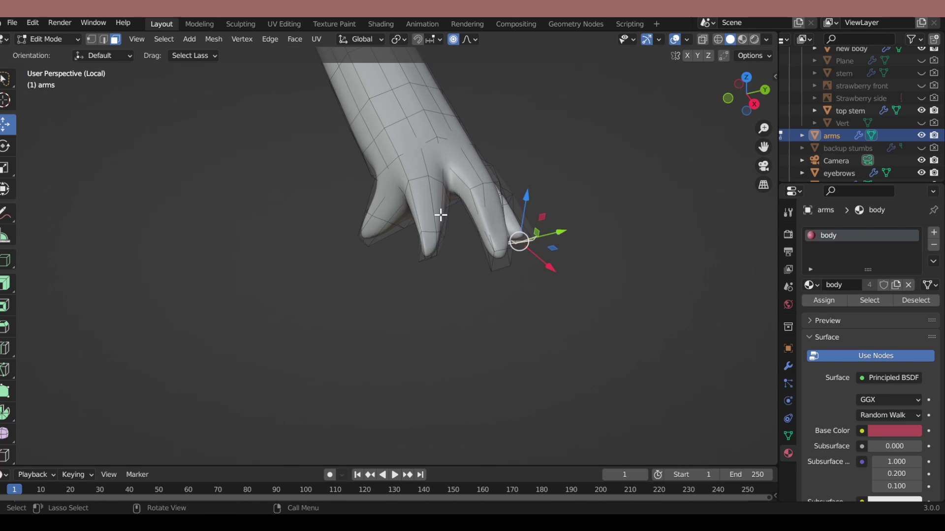
pyautogui.moveTo(441, 215); pyautogui.dragTo(326, 284, button='middle')
pyautogui.click(386, 273)
# Exit local view and frame the whole strawberry character in front orthographic view.
pyautogui.press('KP_Divide')
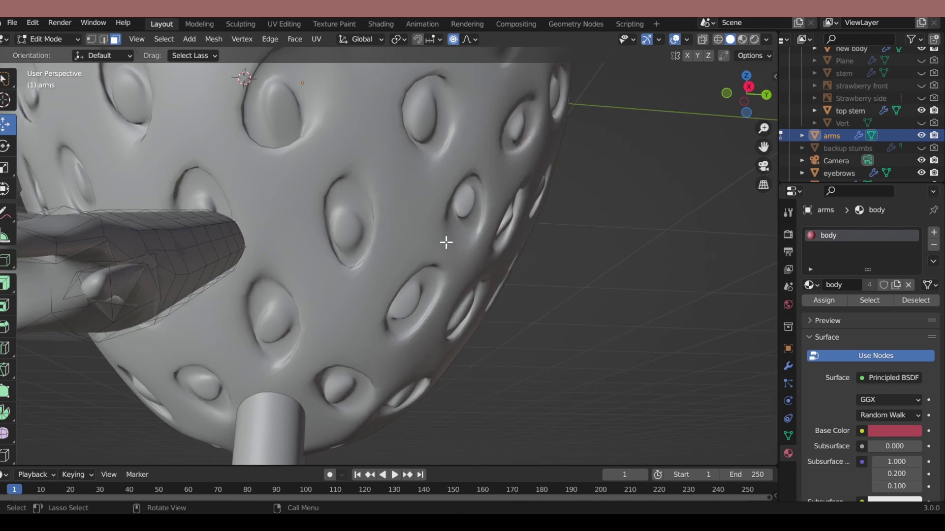
pyautogui.press('KP_1')
pyautogui.scroll(2, 569, 132)
pyautogui.scroll(-2, 541, 168)
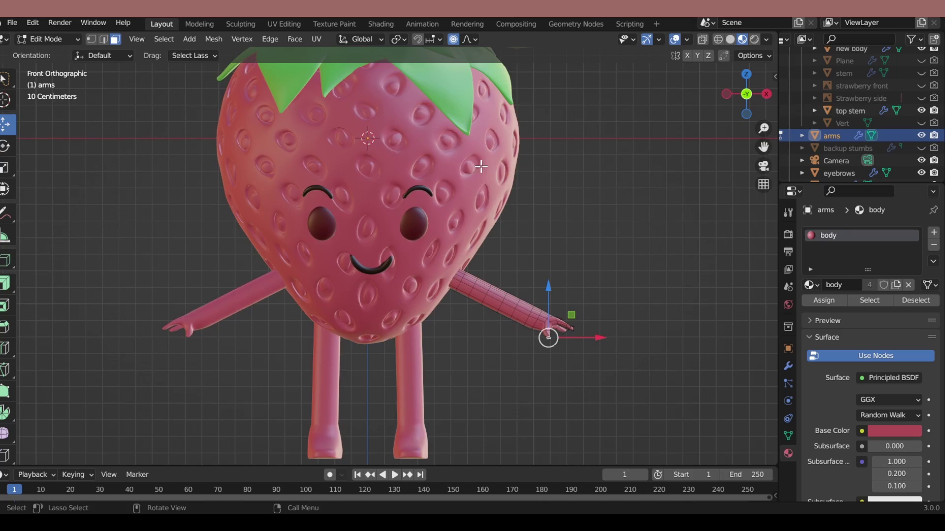